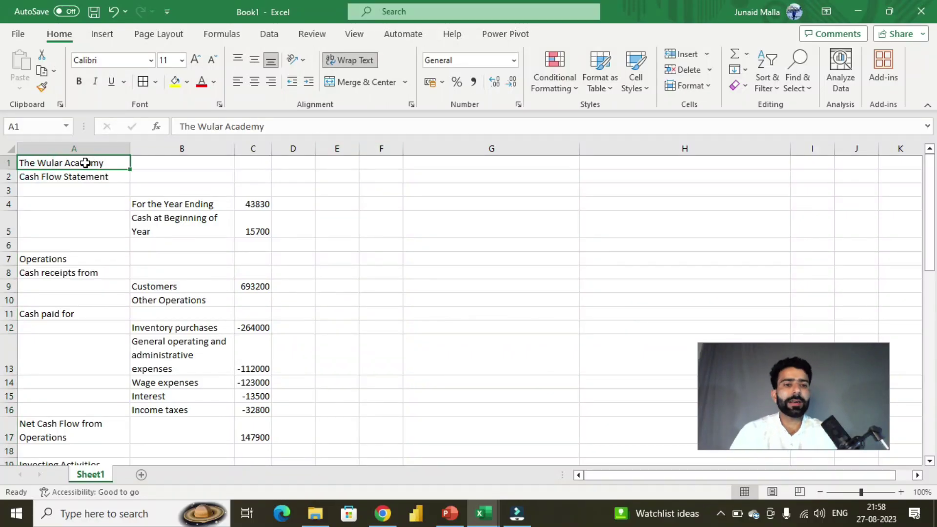
Examine the cash flow statement in A1:C42, including the blank rows that separate its sections
drag(86, 162, 247, 427)
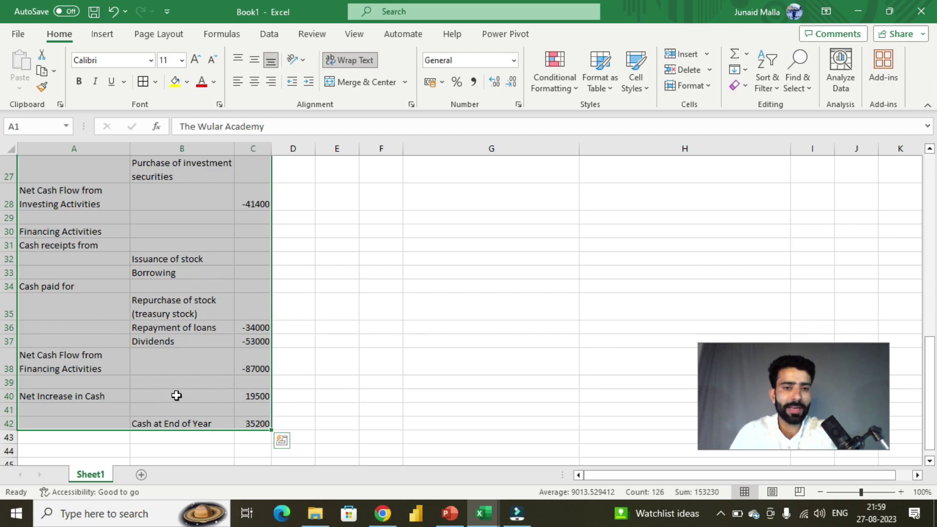
drag(236, 409, 54, 405)
click(139, 346)
key(Up)
key(Up)
key(Up)
key(Up)
key(Up)
key(Up)
key(Up)
key(Up)
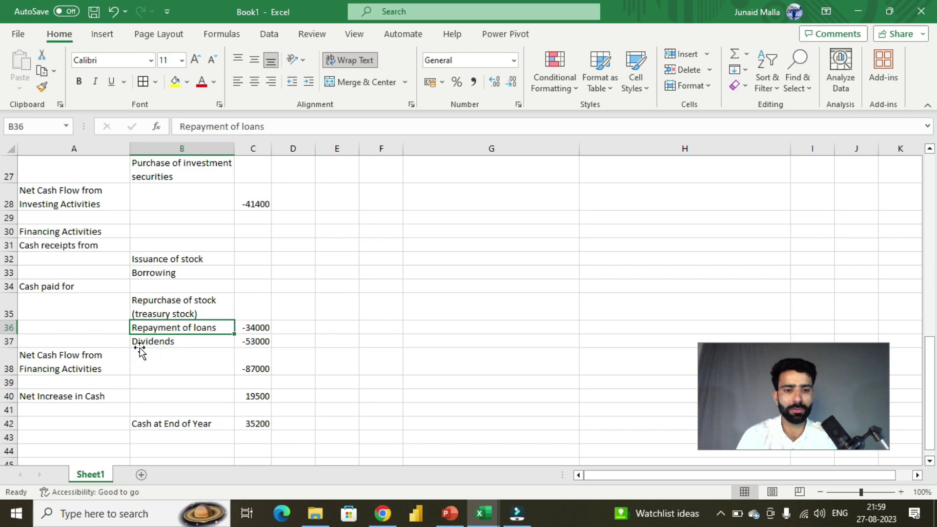
key(Down)
key(Page_Up)
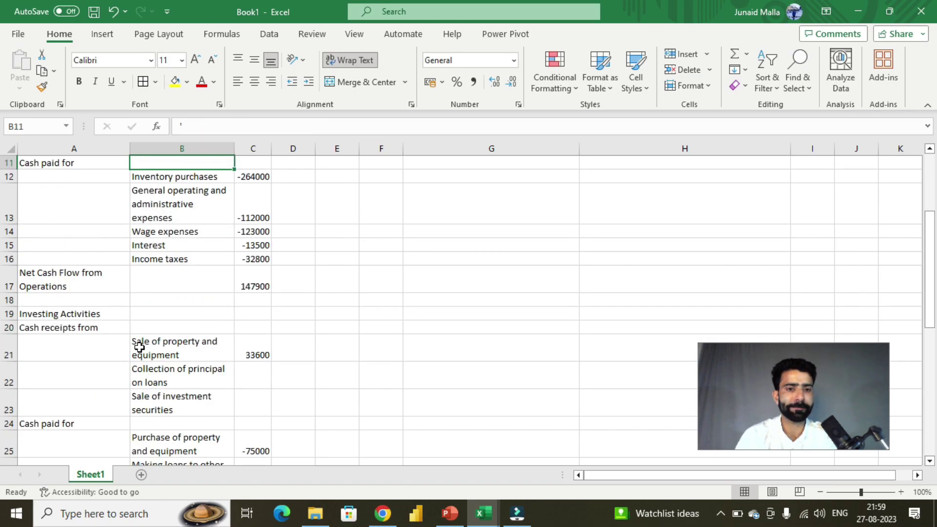
drag(249, 301, 43, 301)
click(161, 245)
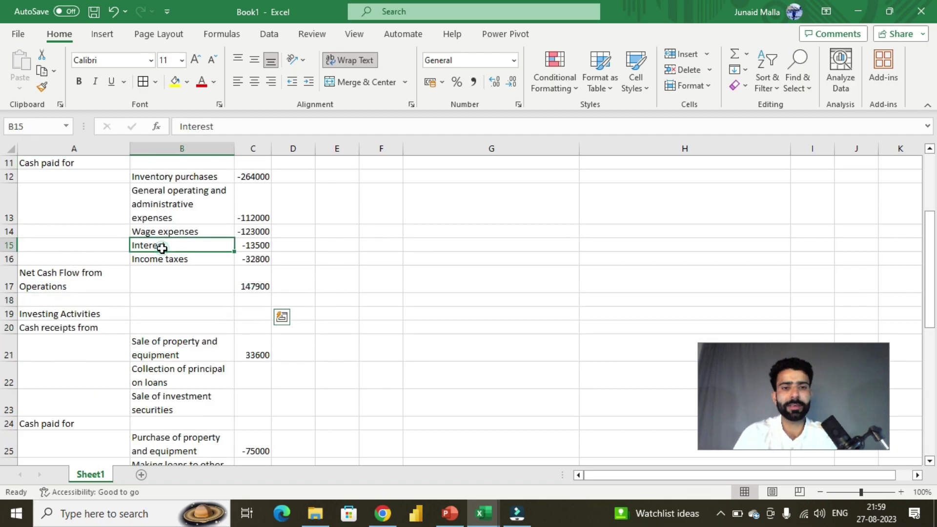
key(Page_Up)
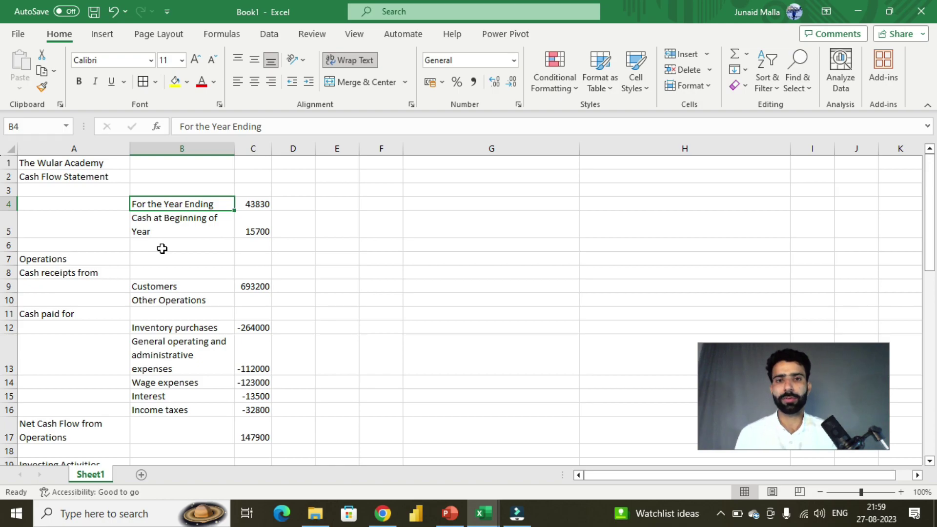
Inspect the contents of the blank-looking cells around rows 1 to 5 and the first row's range A1:C1
key(Right)
key(Up)
key(Up)
key(Up)
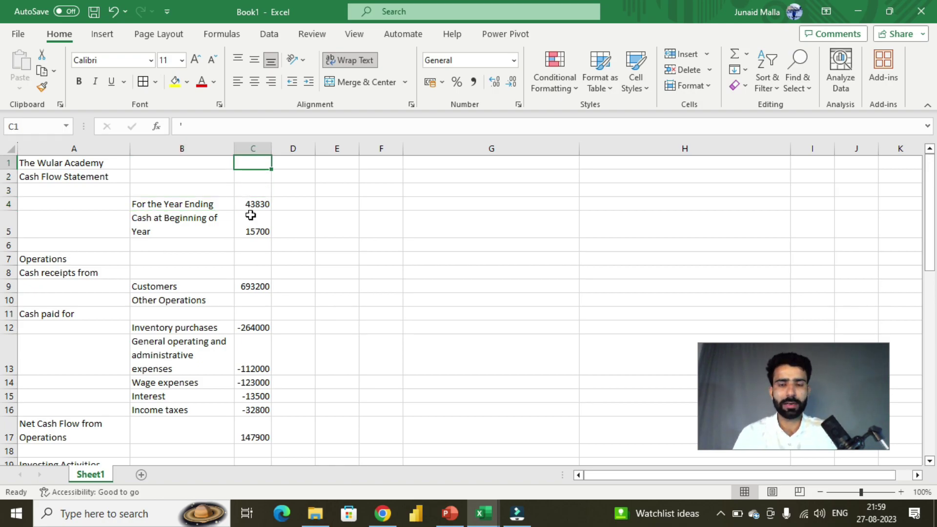
click(304, 216)
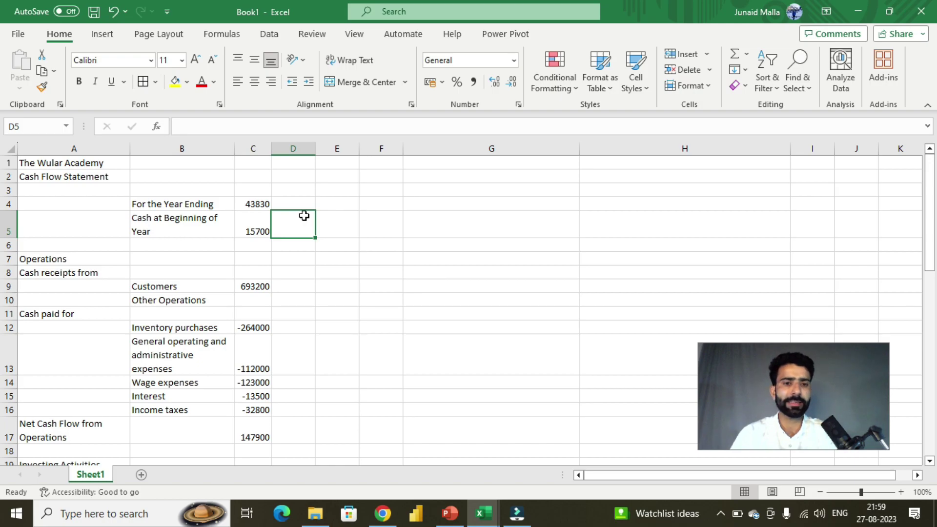
key(Left)
key(Left)
key(Left)
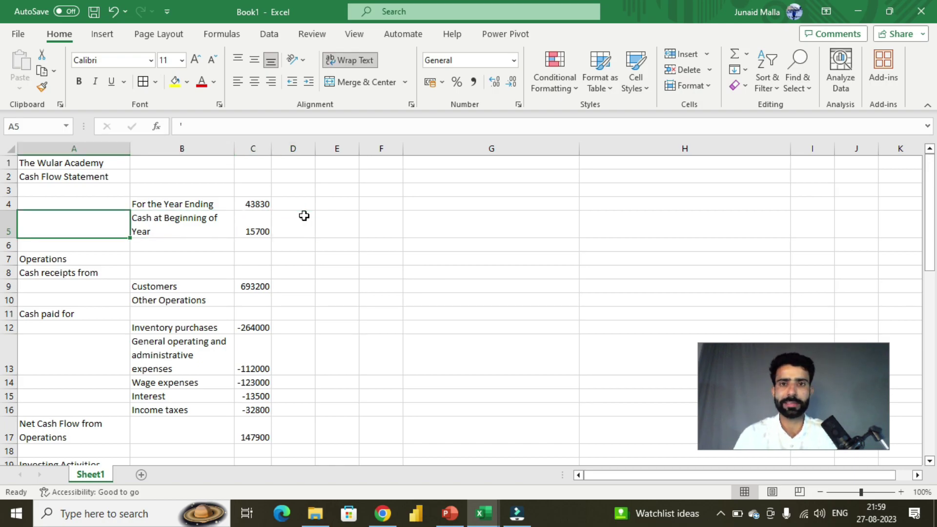
key(Up)
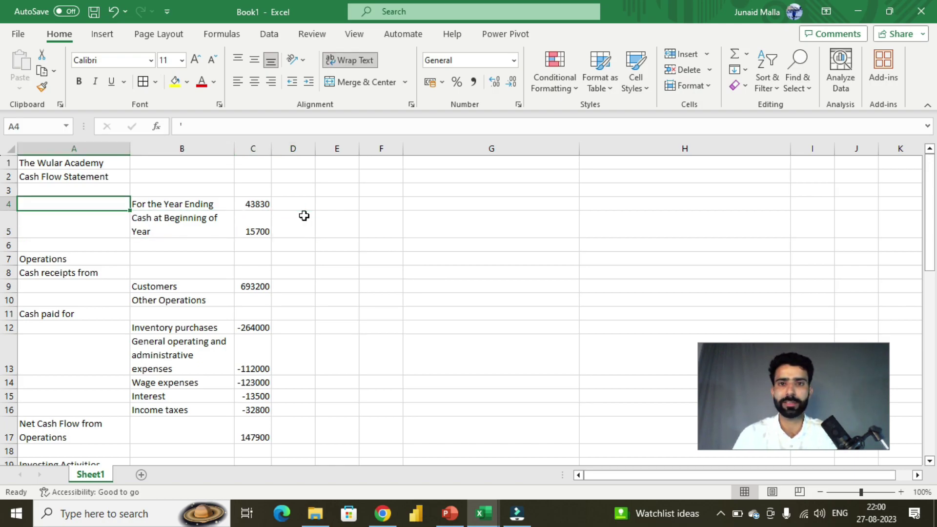
key(Right)
key(Right)
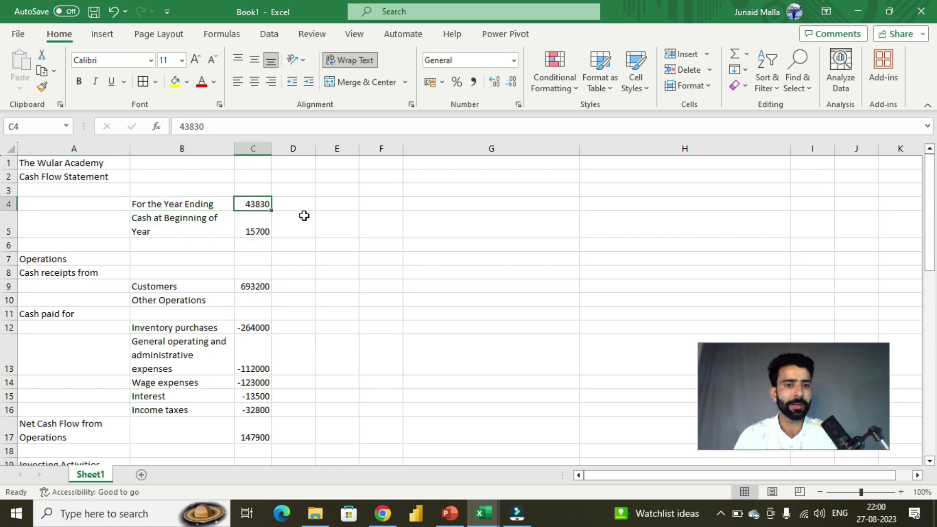
click(336, 196)
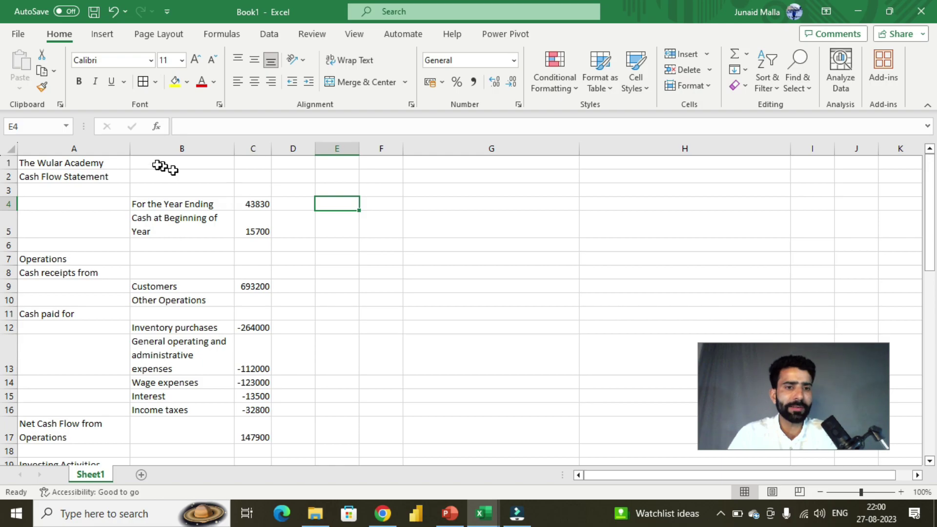
click(94, 161)
drag(94, 161, 246, 168)
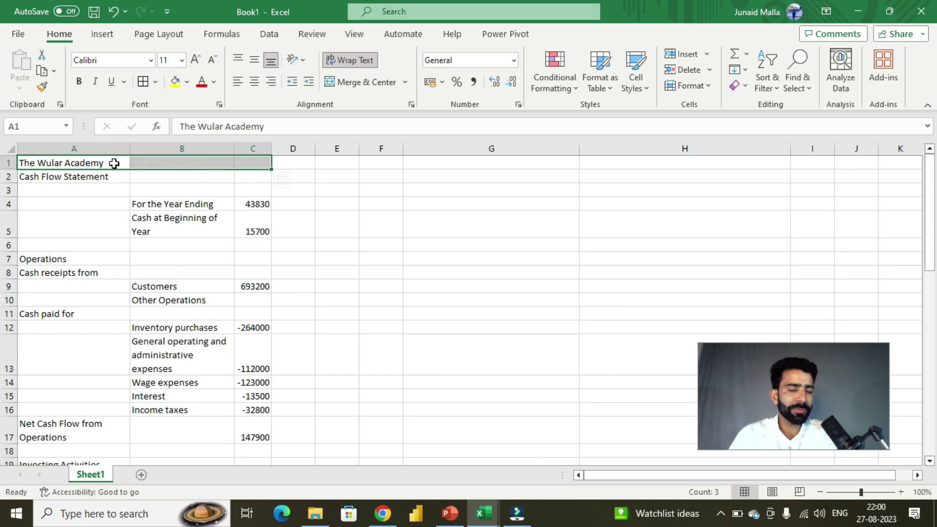
Enter the formula =A1:C1<>"" in E1 to test which cells of the first row are not empty
click(337, 162)
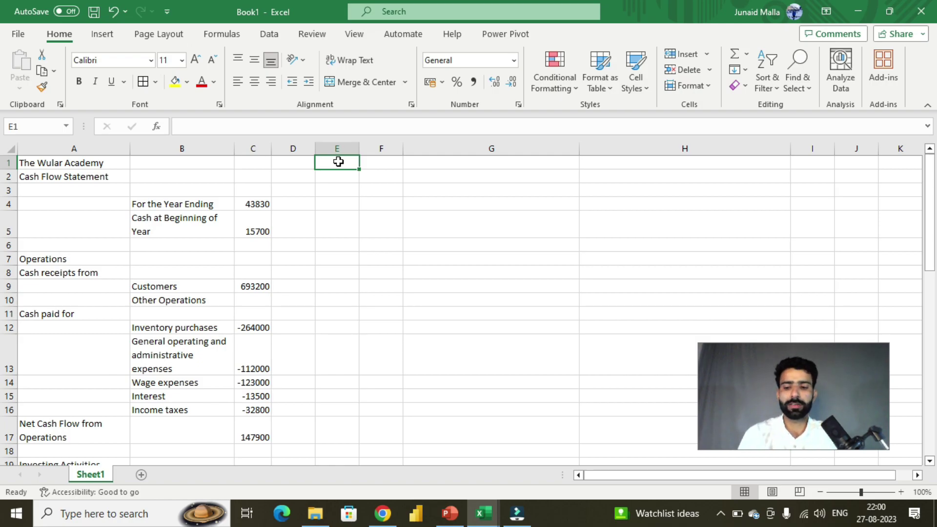
text(=)
click(99, 163)
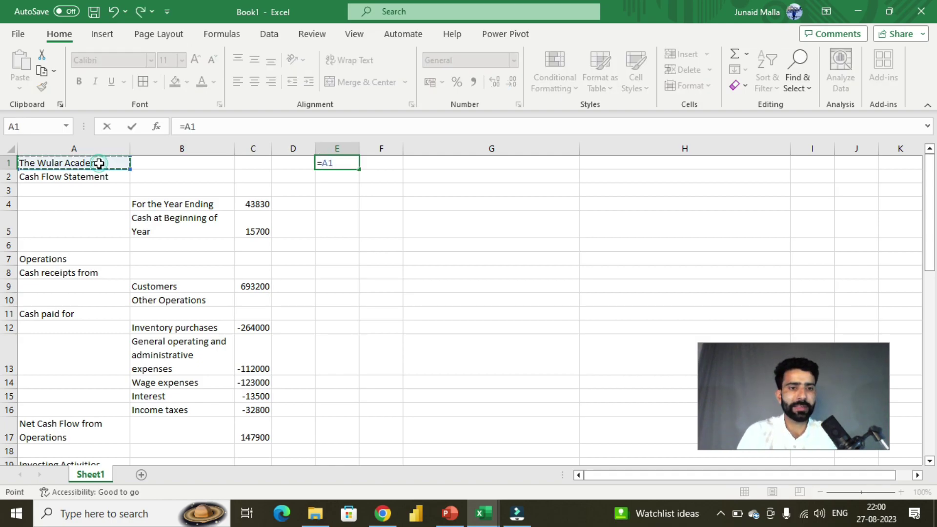
drag(99, 163, 245, 163)
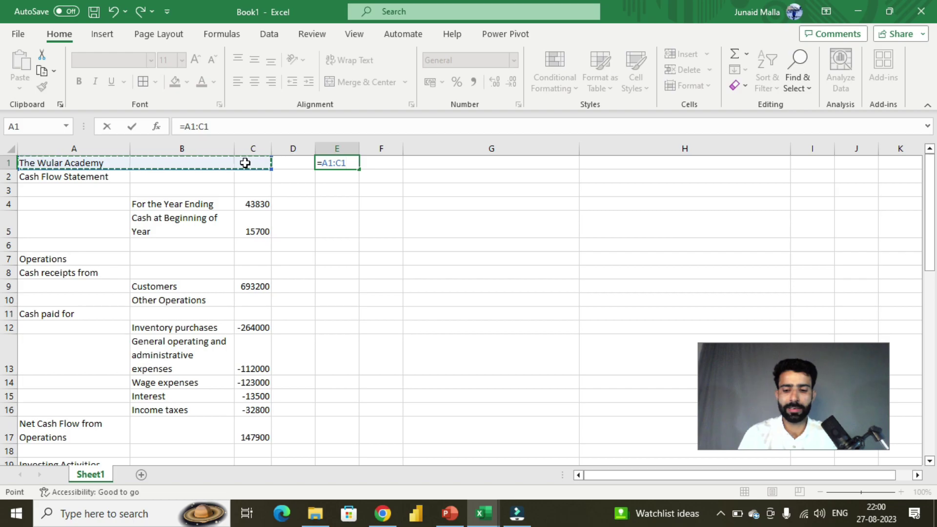
text(<>)
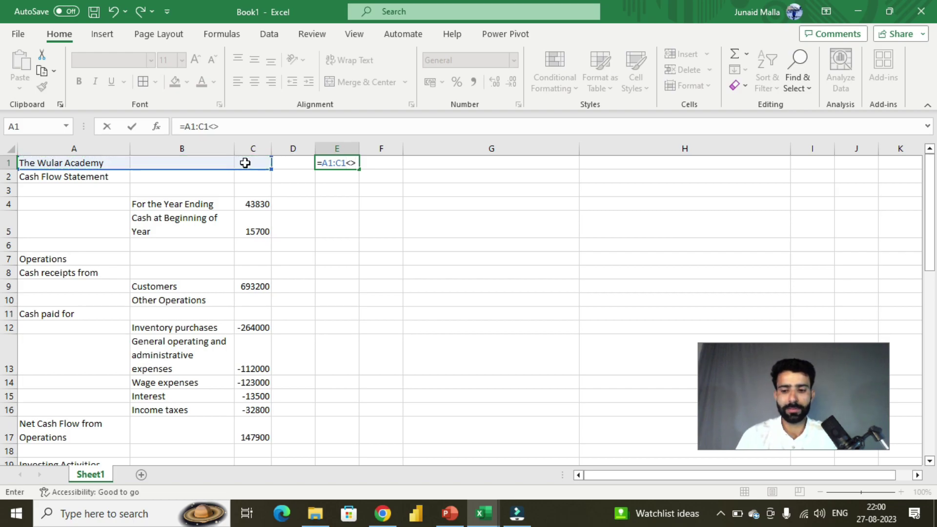
text("")
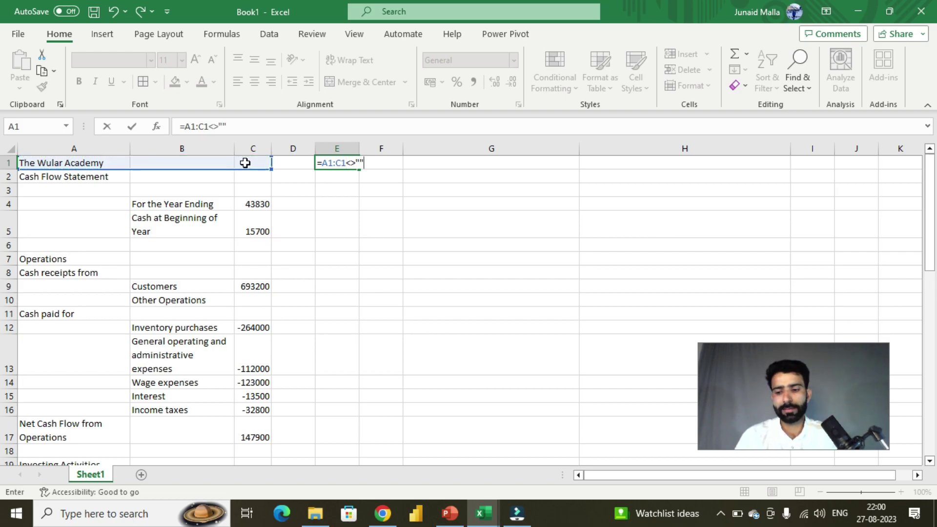
key(Return)
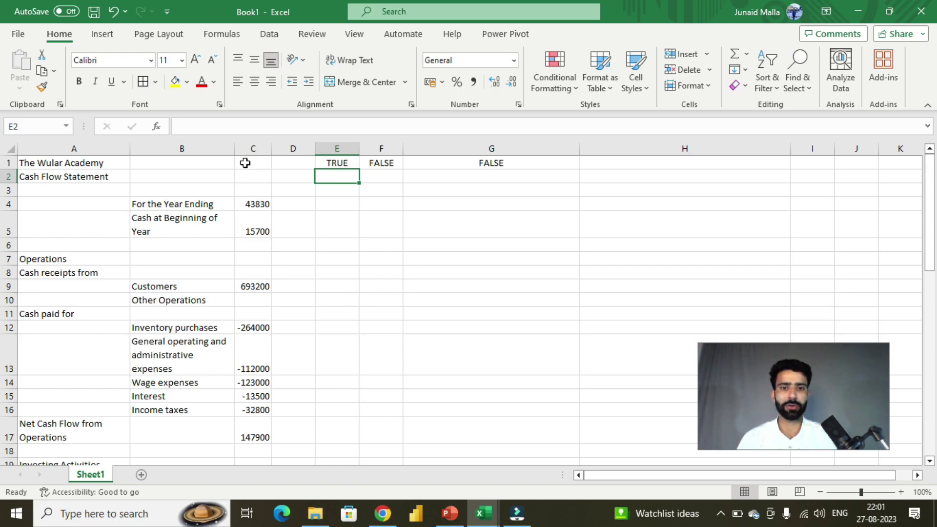
Convert the E1 test results to numbers by changing the formula to =--(A1:C1<>"")
click(341, 163)
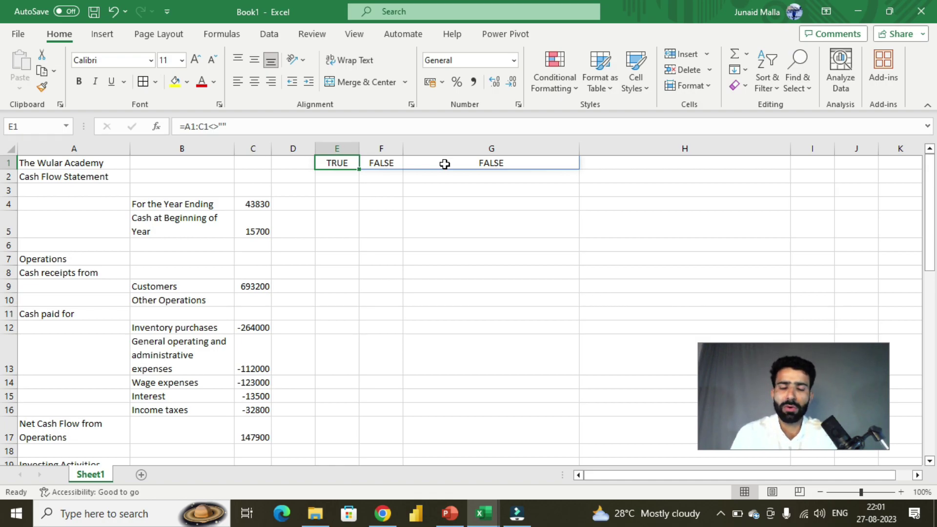
double_click(340, 163)
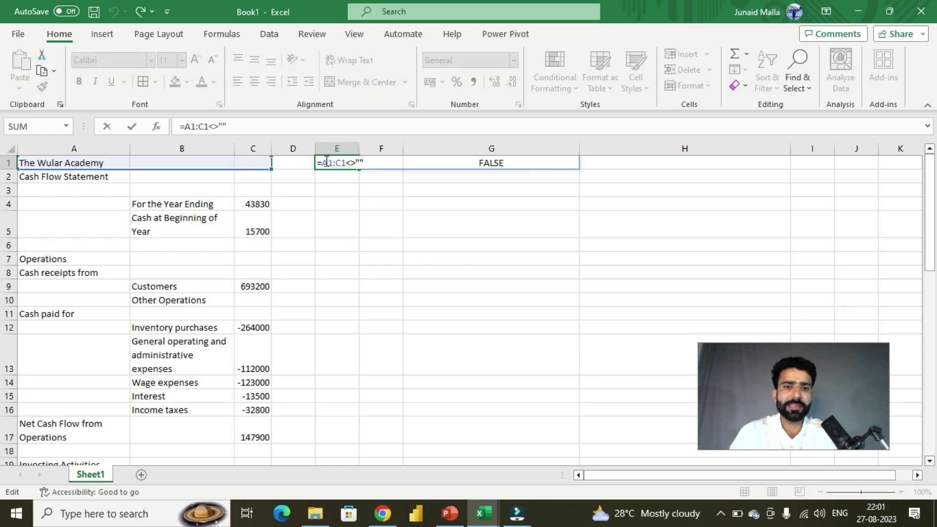
click(325, 162)
text(--)
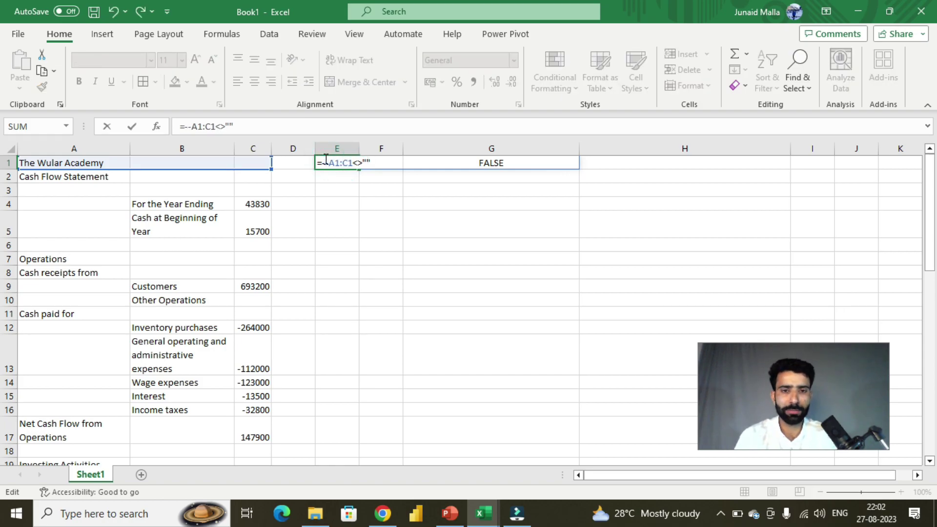
text(()
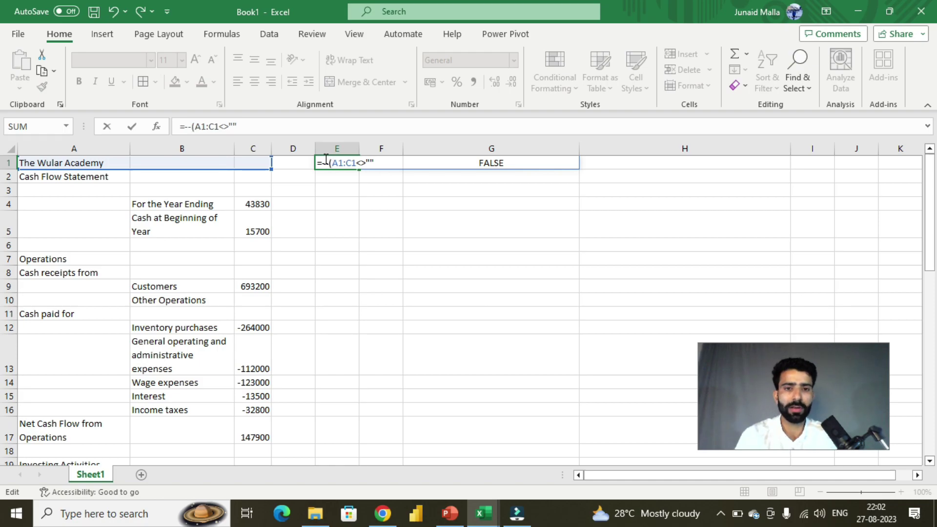
click(381, 161)
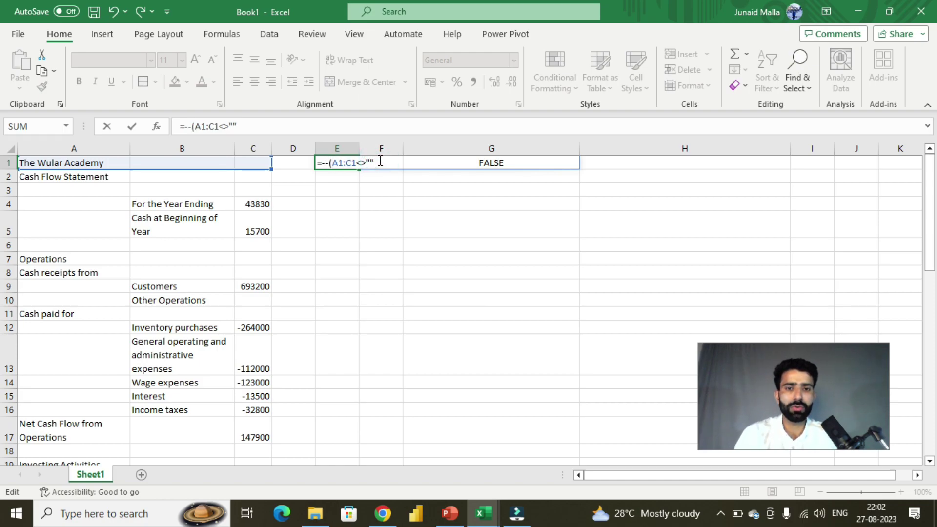
text())
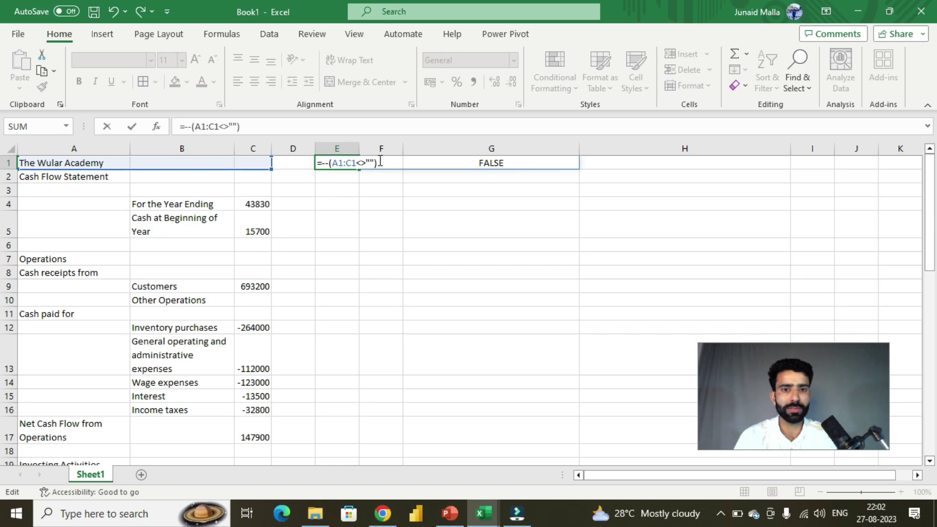
key(Return)
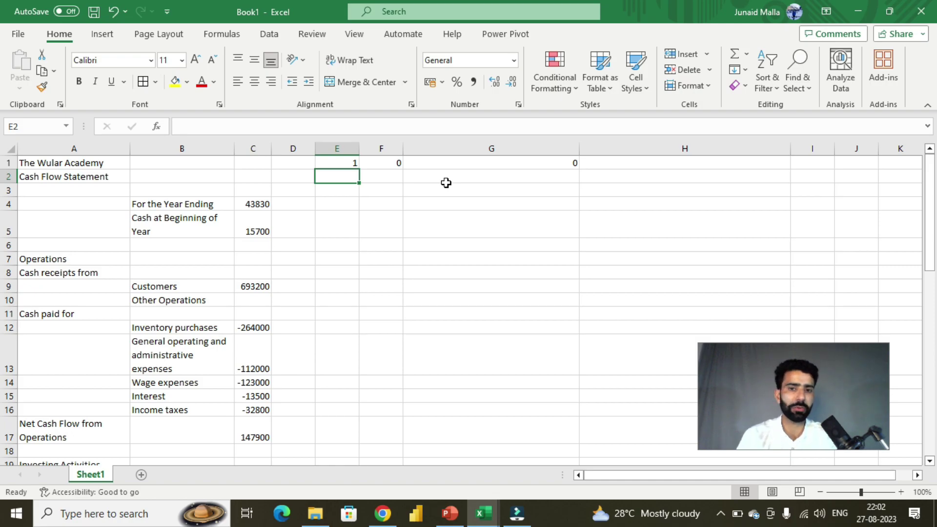
Fill the E1 formula =--(A1:C1<>"") down column E to row 42
click(350, 163)
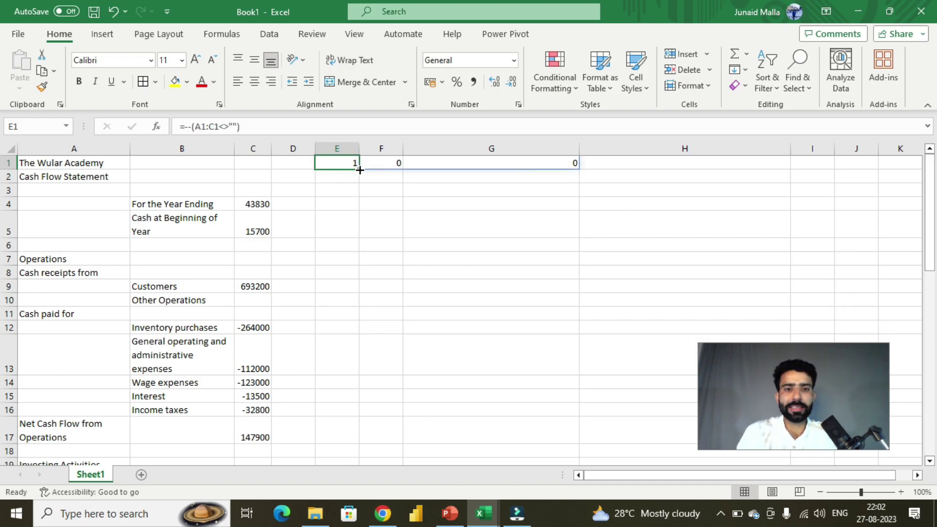
drag(359, 169, 342, 404)
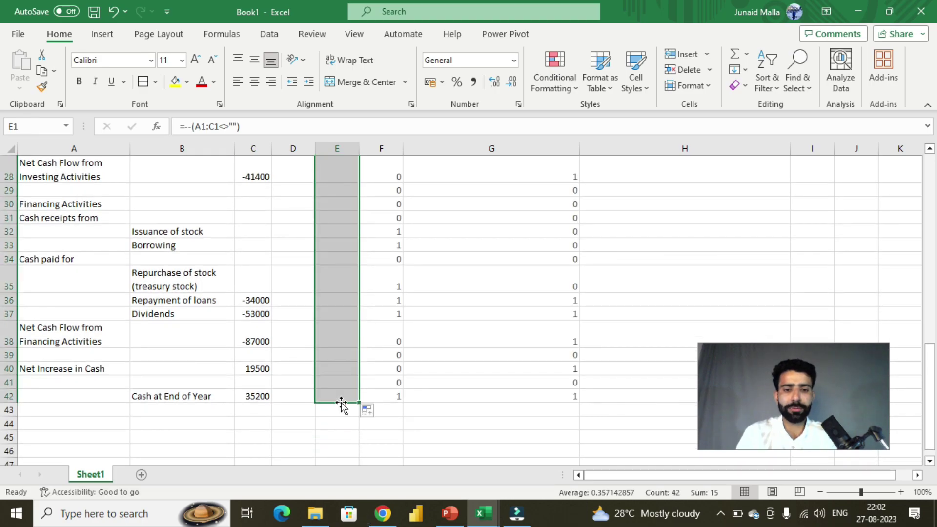
drag(930, 348, 925, 156)
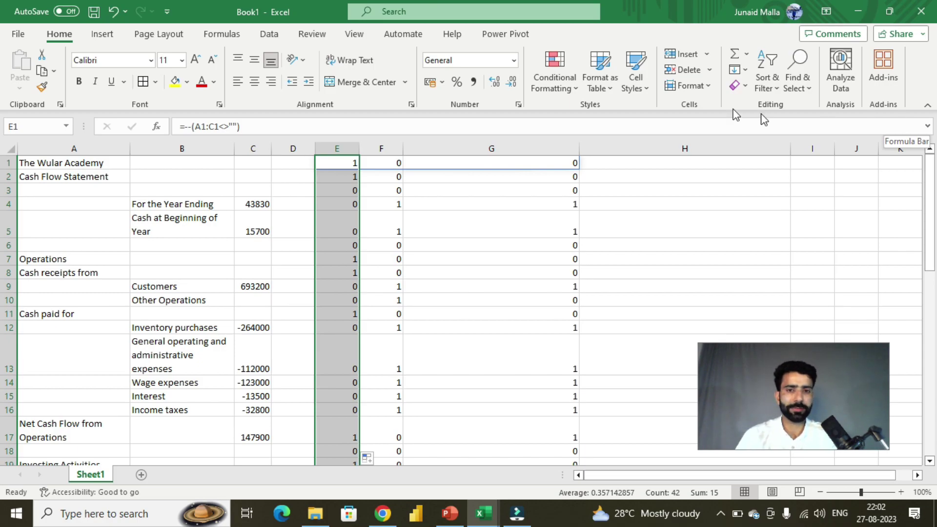
Wrap the E1 formula in SUM so it reads =SUM(--(A1:C1<>"")), counting the row's non-empty cells
double_click(341, 164)
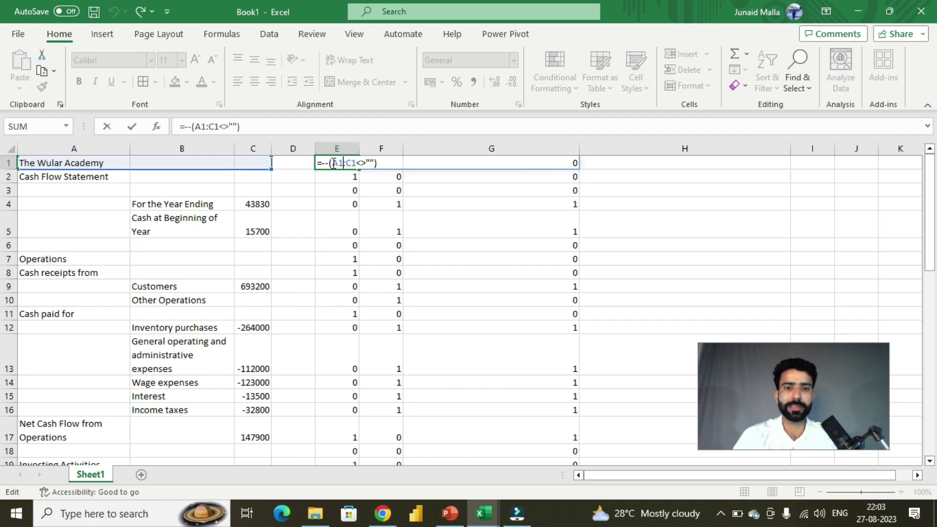
click(324, 161)
text(su)
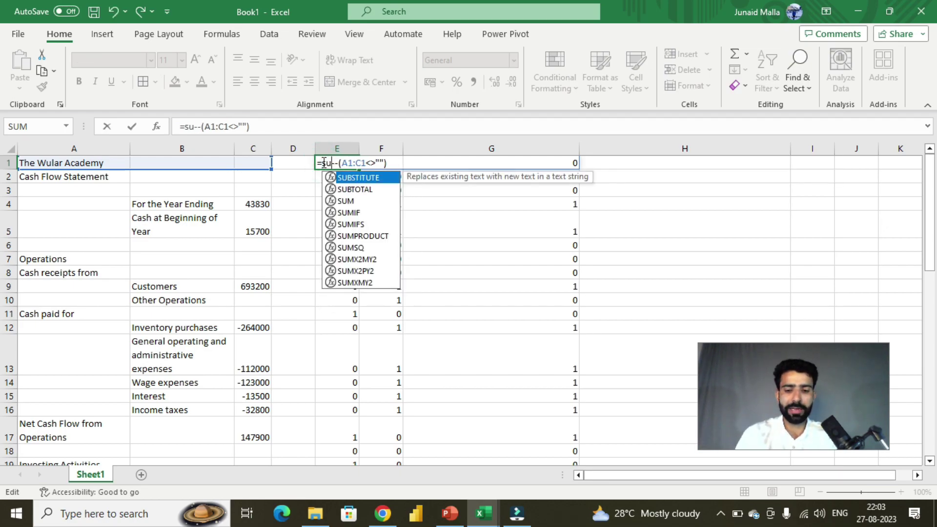
text(m()
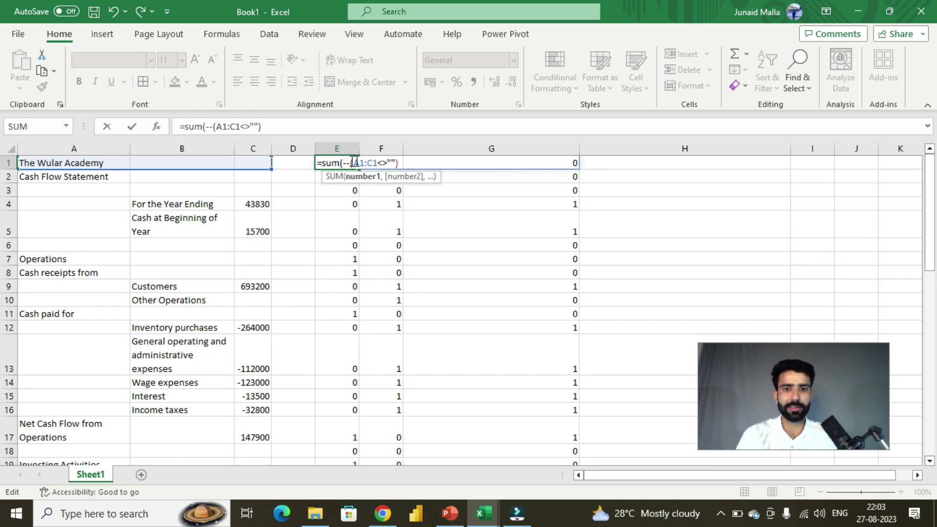
click(399, 163)
text())
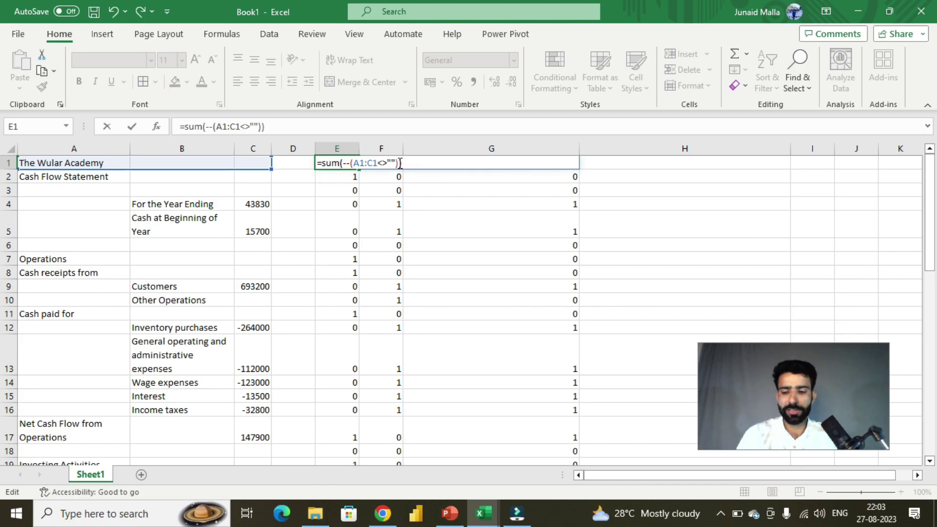
key(Return)
Fill the SUM formula from E1 down to E42 so every statement row gets its non-empty cell count
click(348, 160)
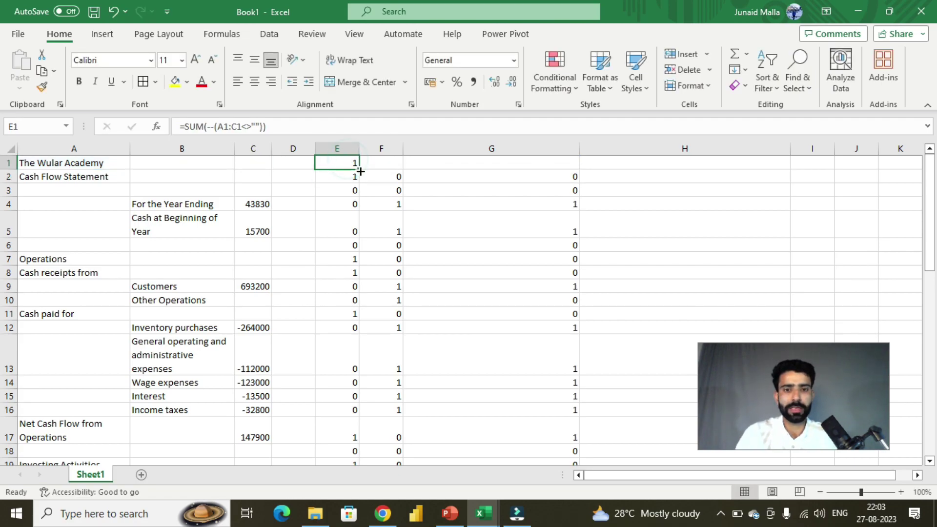
drag(359, 168, 340, 429)
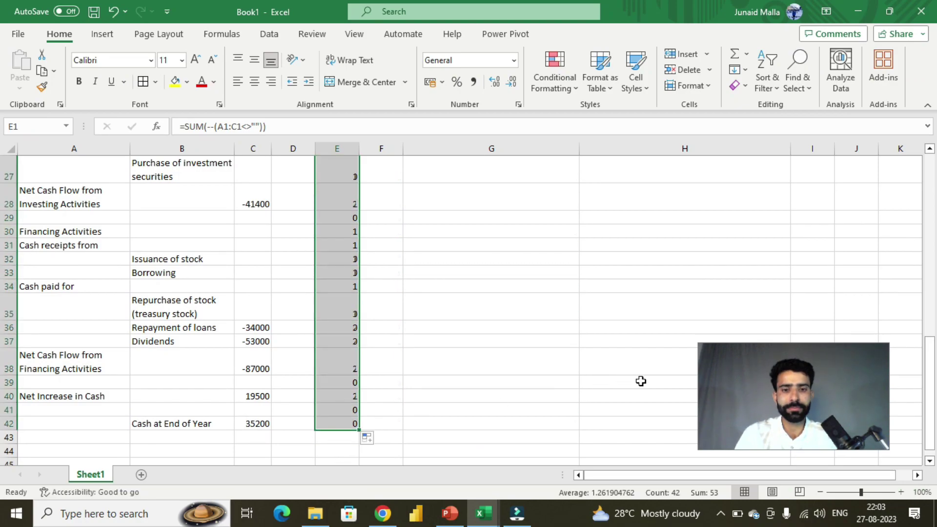
drag(931, 356, 931, 171)
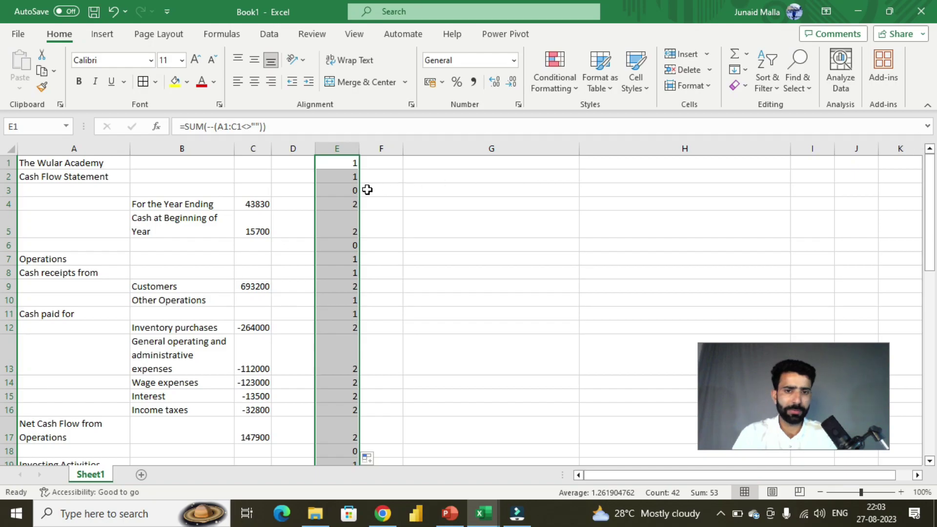
Compare the column E counts with the cells in columns A to C of rows 3 and 6
click(345, 189)
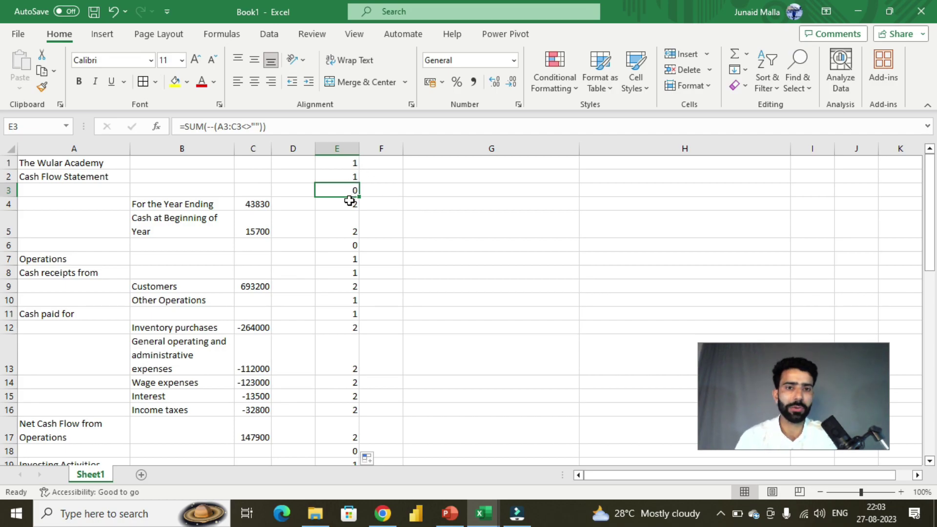
click(71, 189)
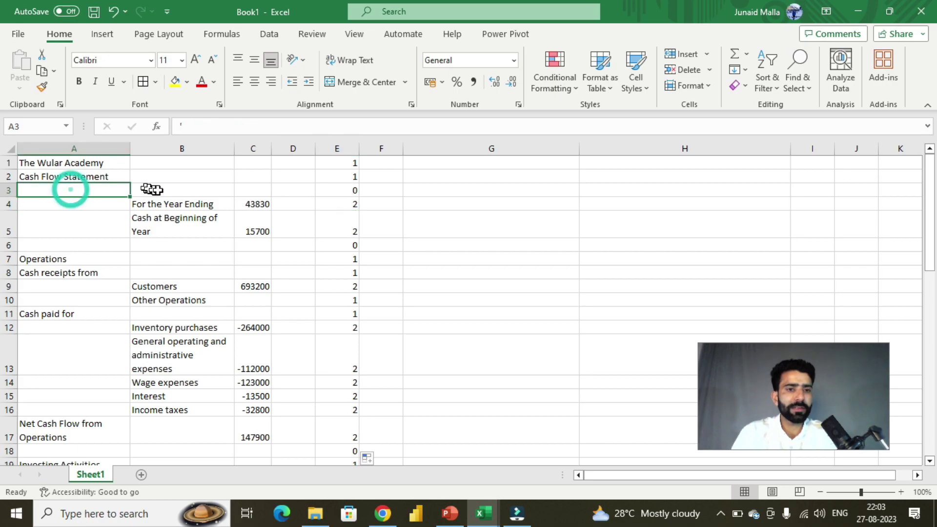
drag(152, 190, 250, 193)
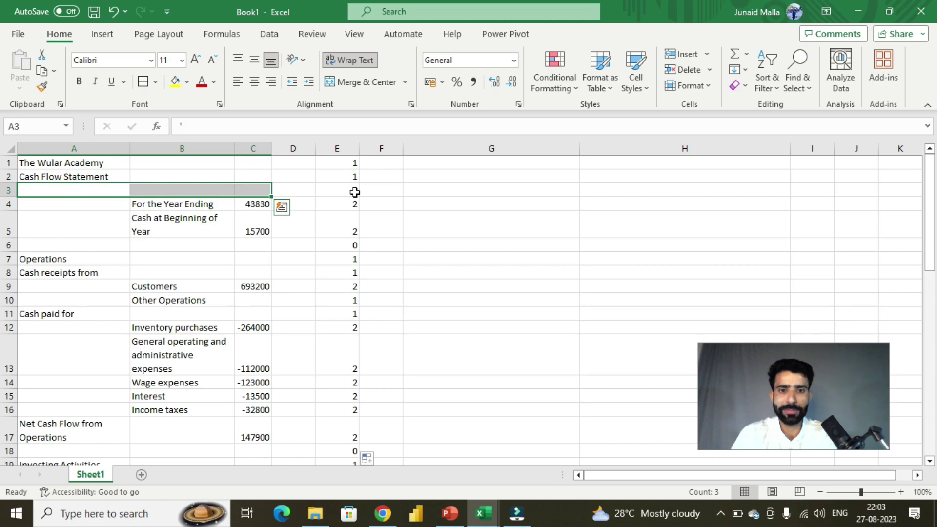
click(245, 250)
drag(246, 250, 55, 244)
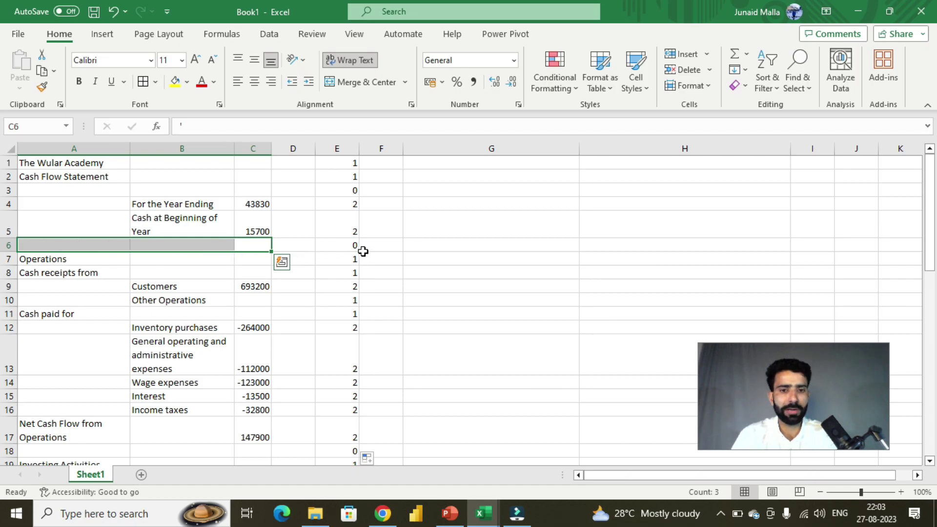
click(440, 213)
click(356, 163)
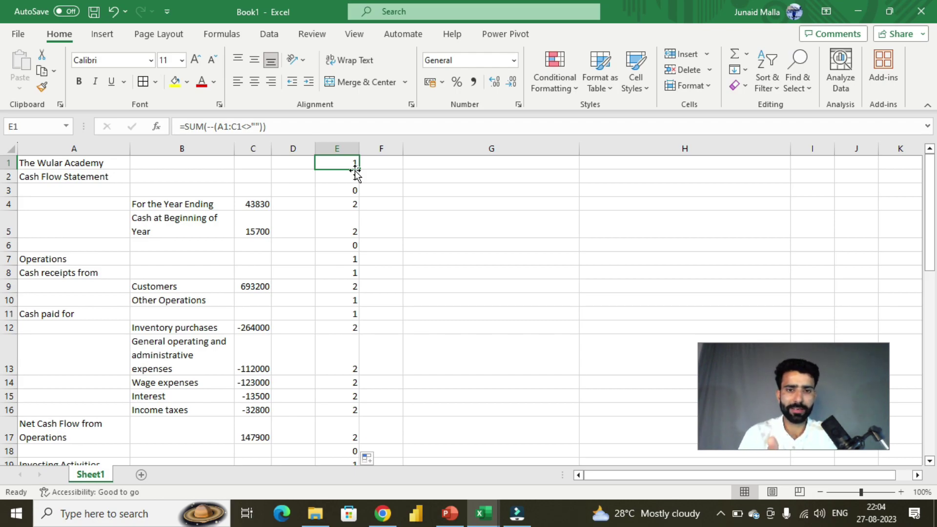
Begin a BYROW formula in F1 over the array A1:C42, with a LAMBDA function whose parameter is named row
click(388, 161)
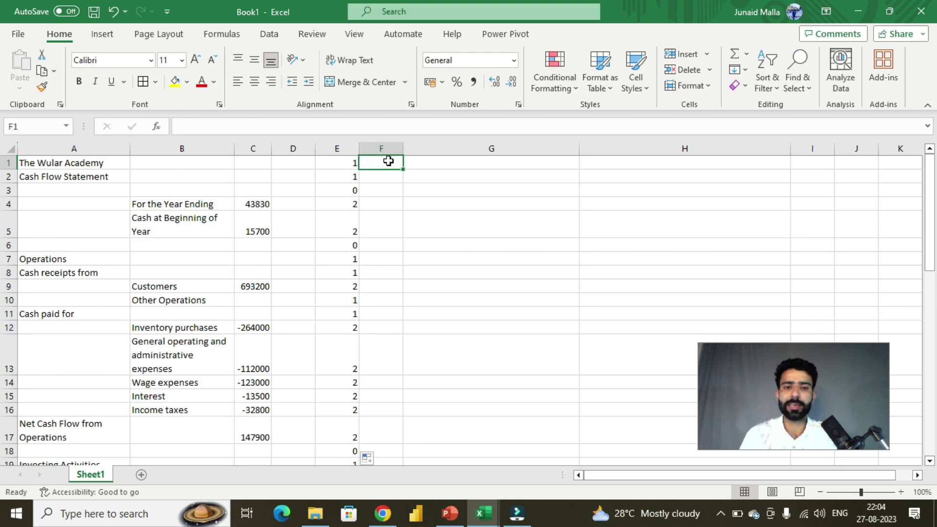
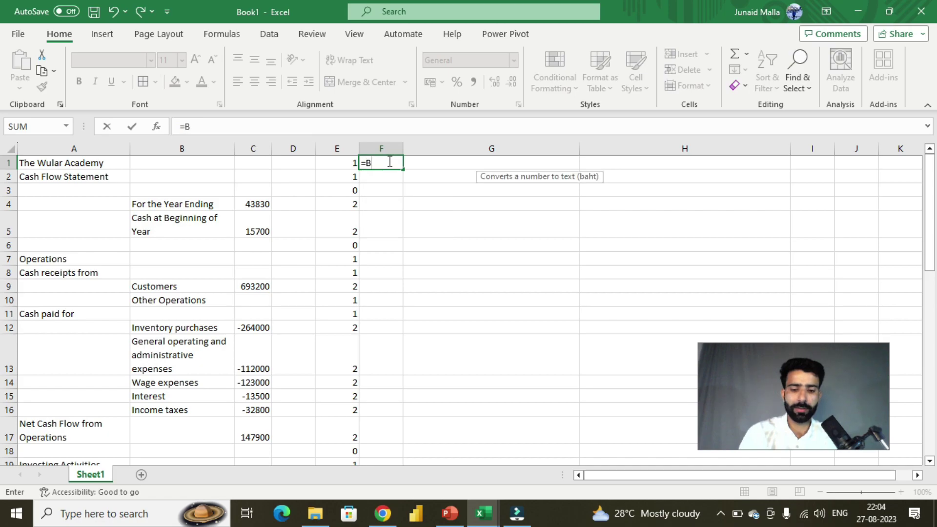
key(Tab)
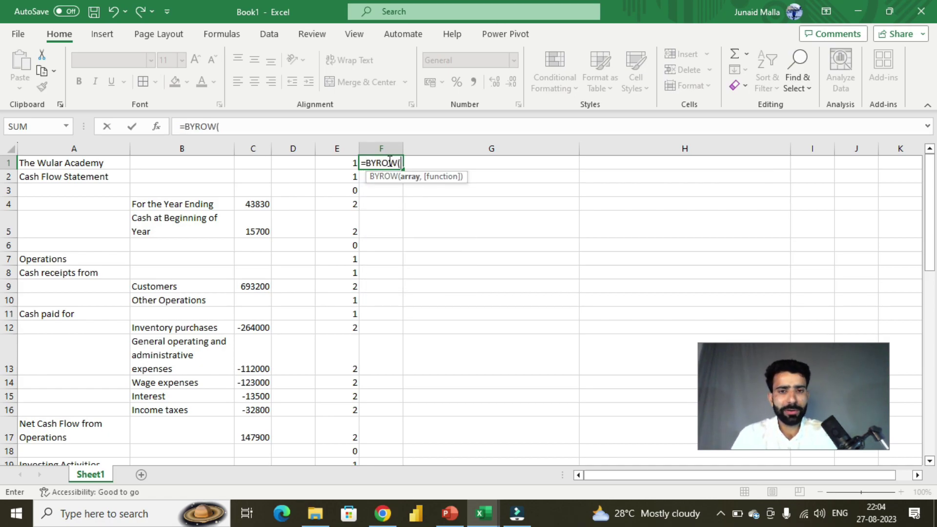
click(92, 164)
key(shift+Right)
key(shift+Right)
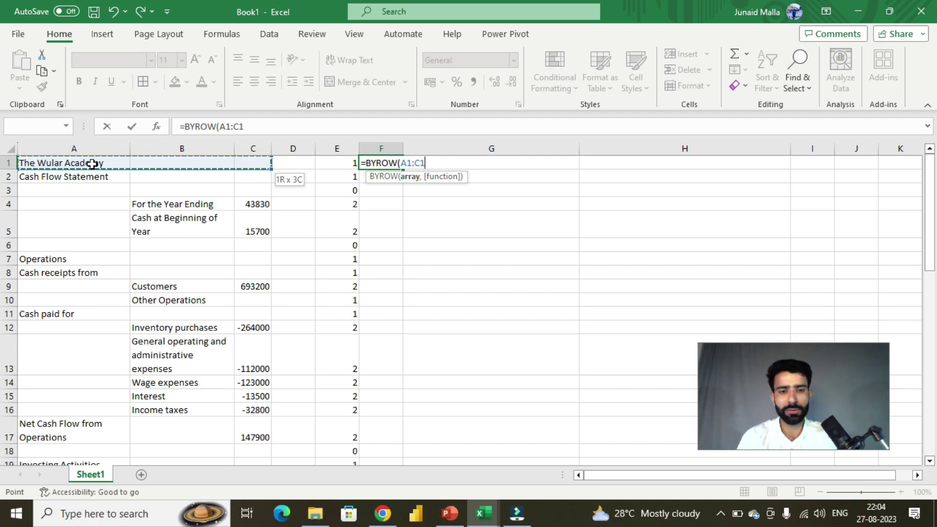
key(ctrl+shift+Down)
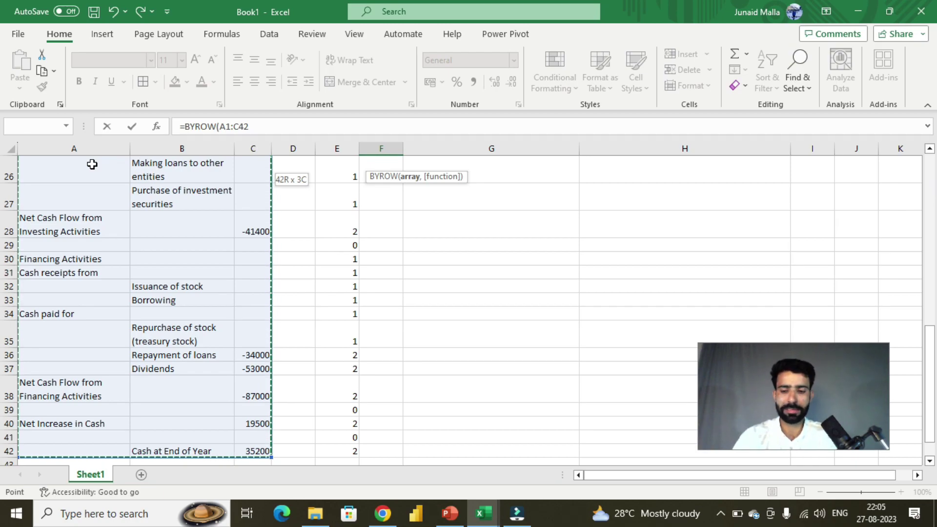
scroll(92, 164, up, 8)
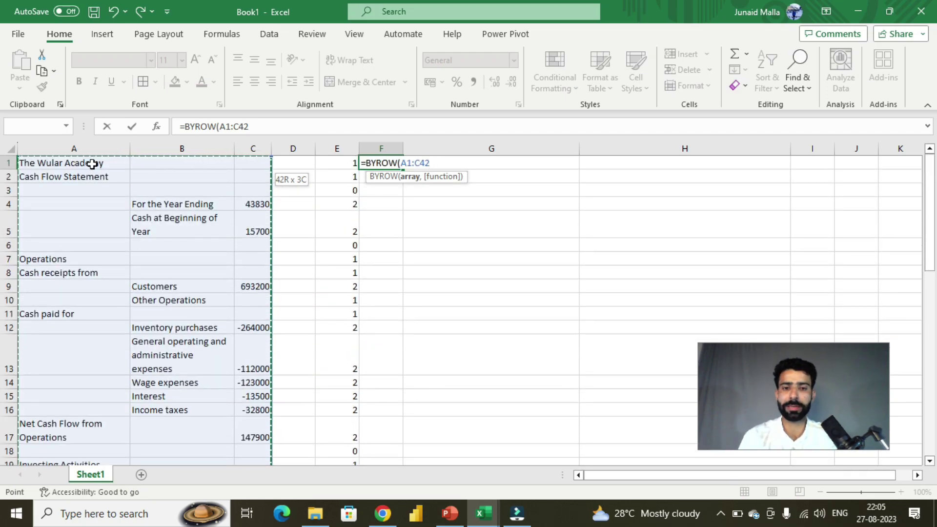
text(,)
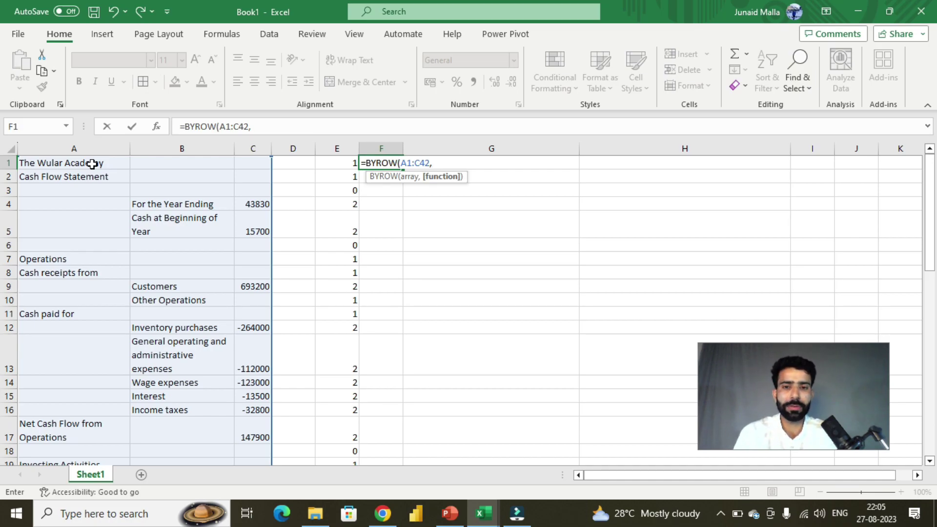
text(LAMBDA()
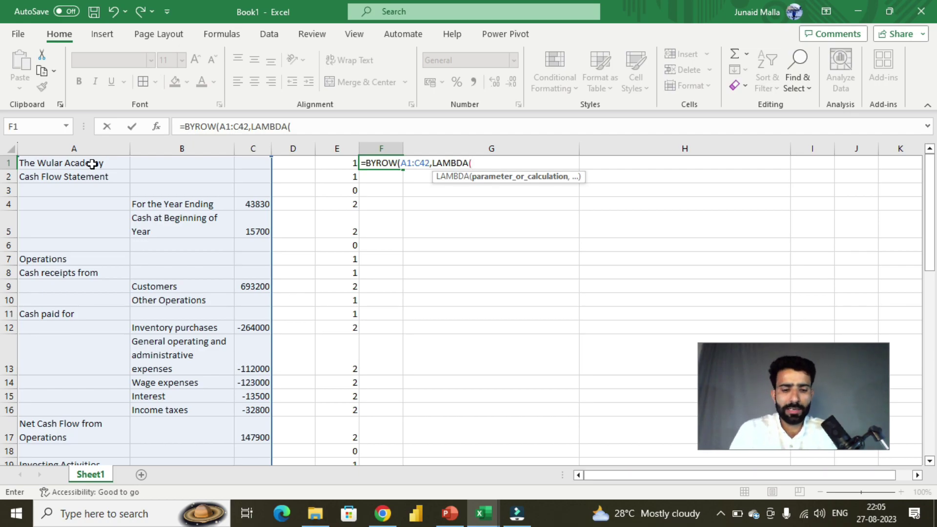
text(row)
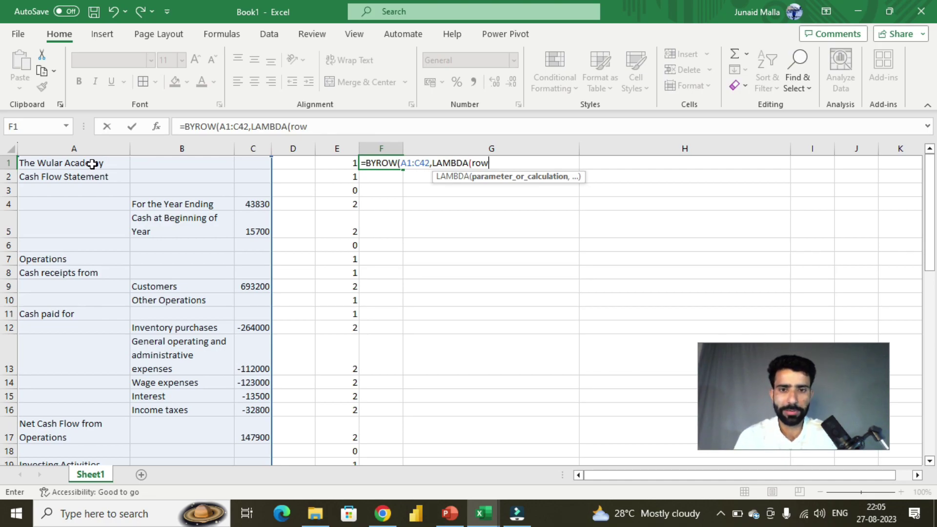
text(,)
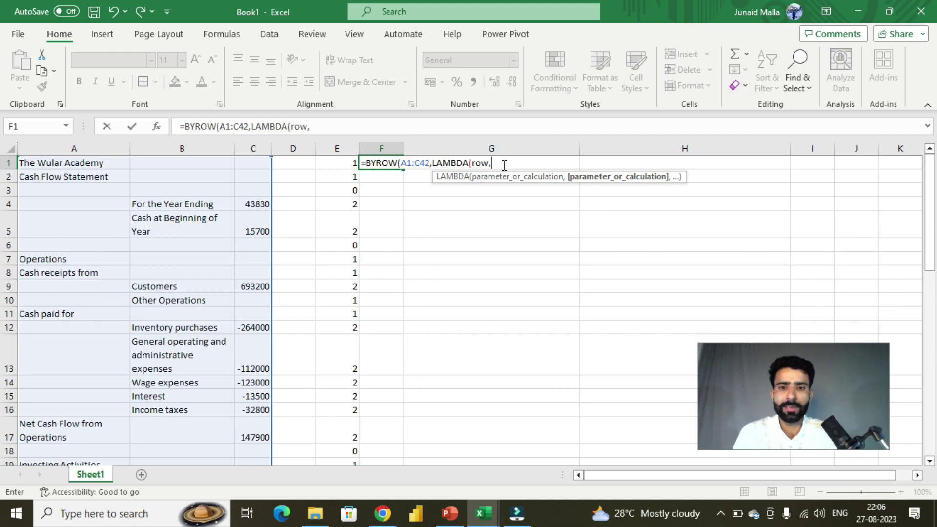
Complete the F1 formula with the calculation SUM(--(row<>"")) so it counts the non-empty cells of every statement row
text(sum)
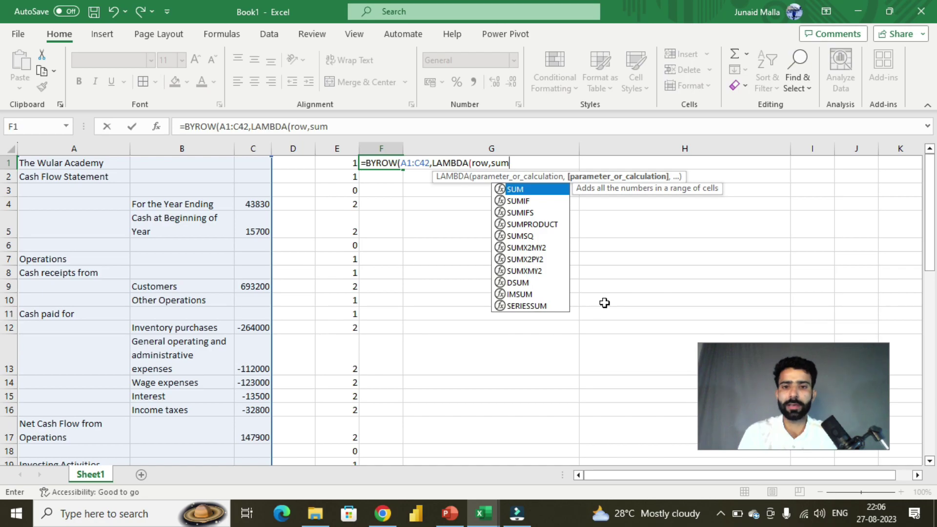
text((-)
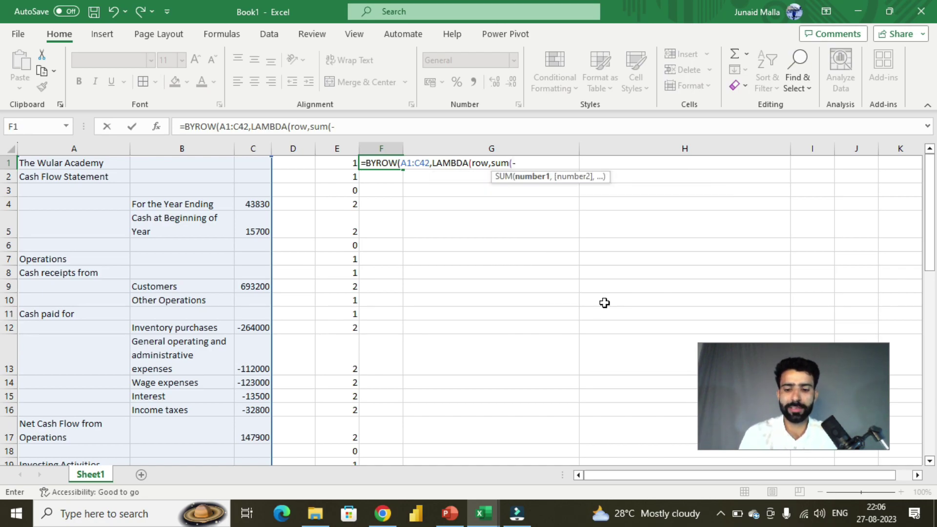
text(-()
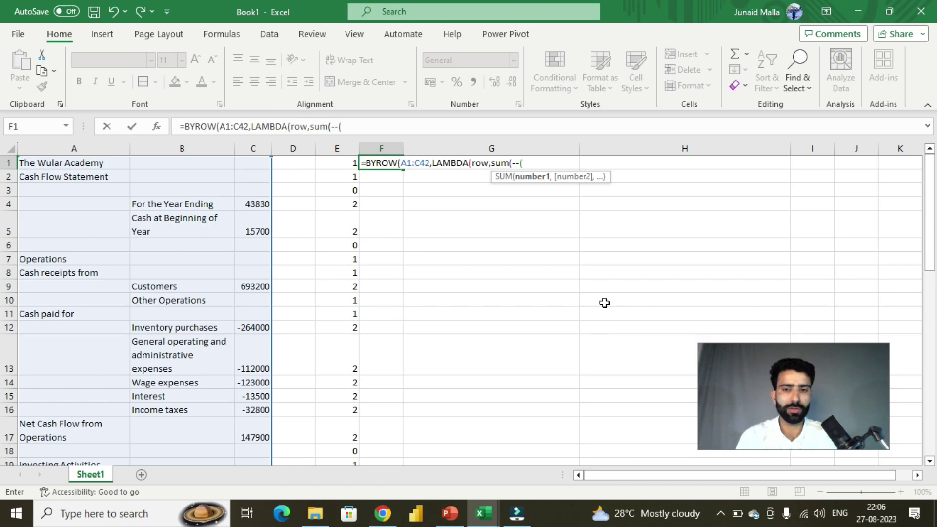
text(row)
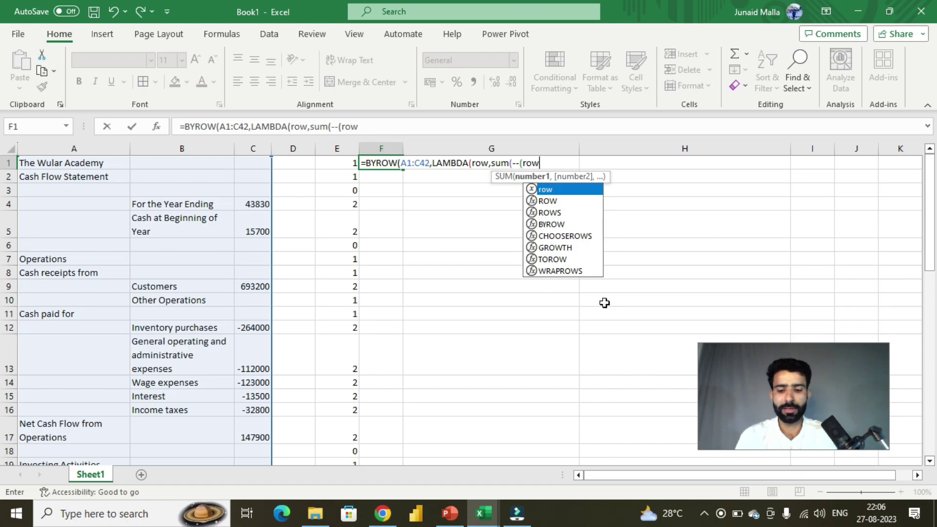
text(<>"")
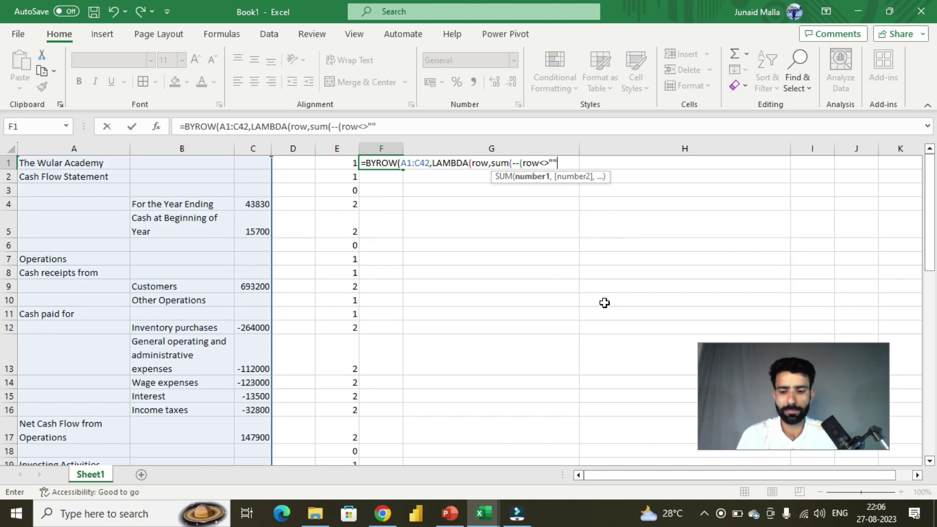
text())
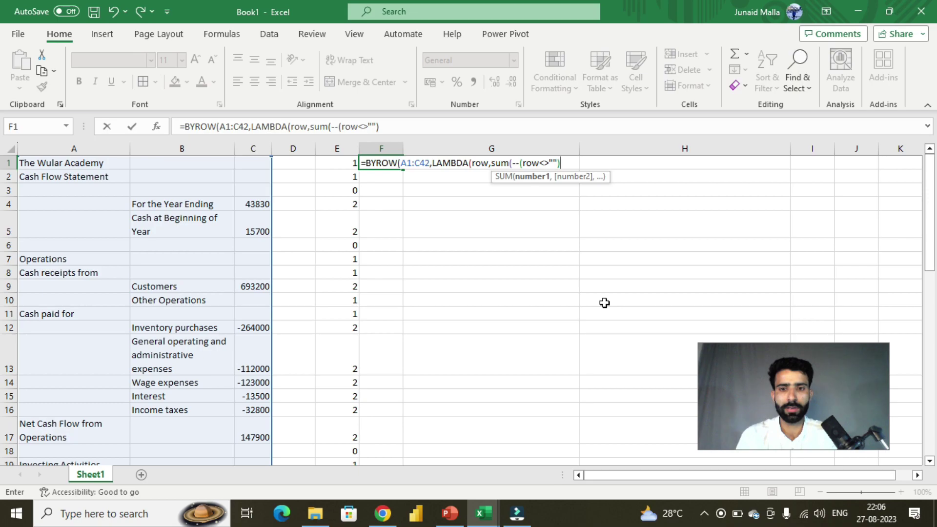
text())
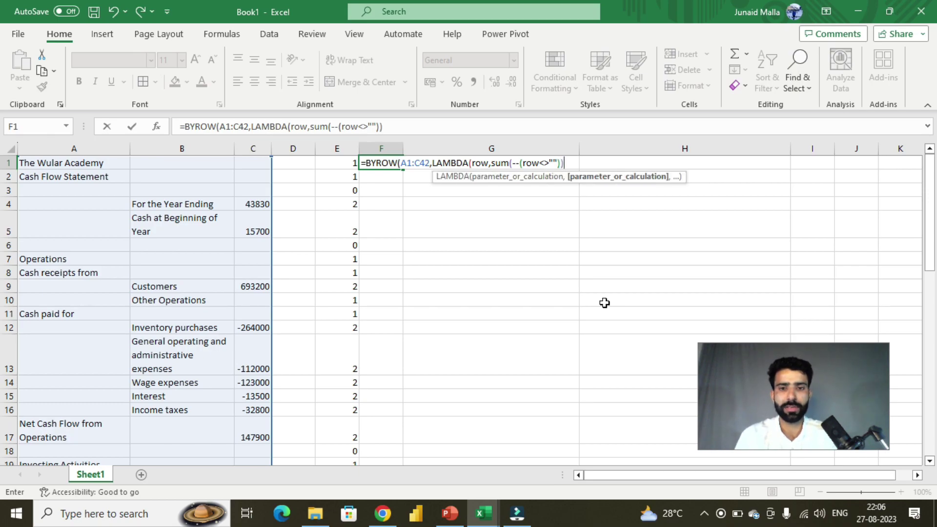
text())
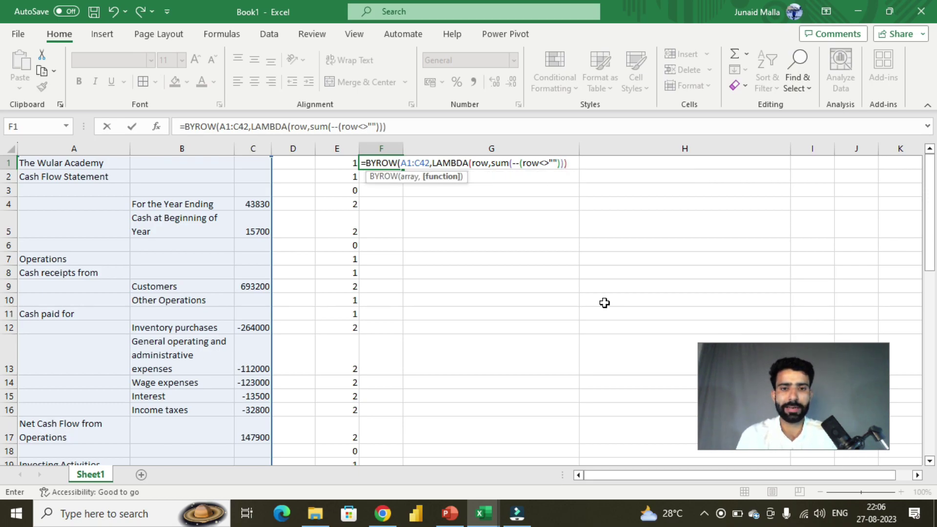
text())
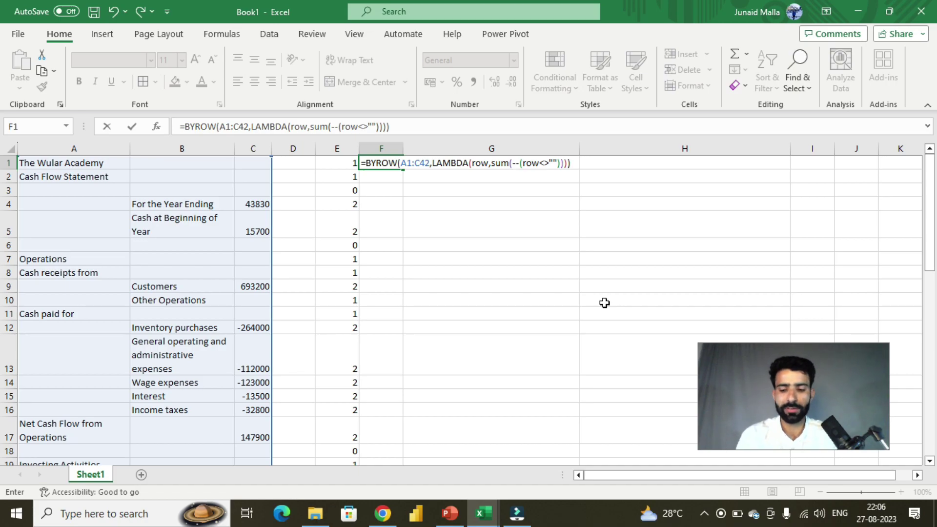
key(Return)
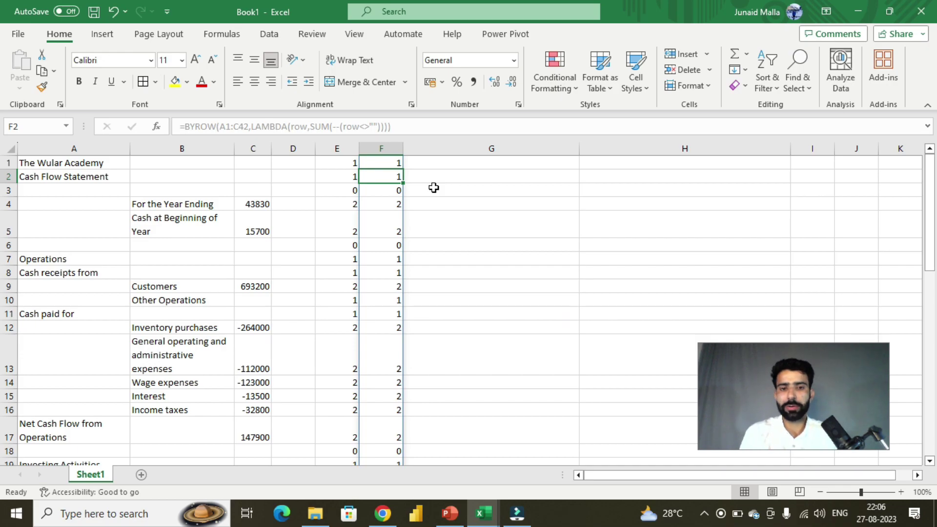
mouse_move(929, 196)
mouse_down()
mouse_move(913, 405)
mouse_move(914, 195)
mouse_up()
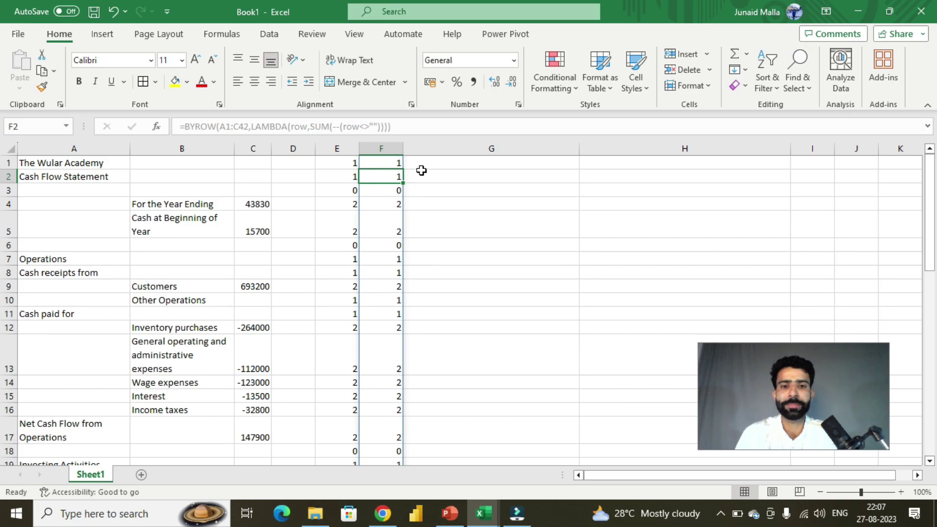
Begin a FILTER formula in G1 with the statement range A1:C42 as its array
click(440, 163)
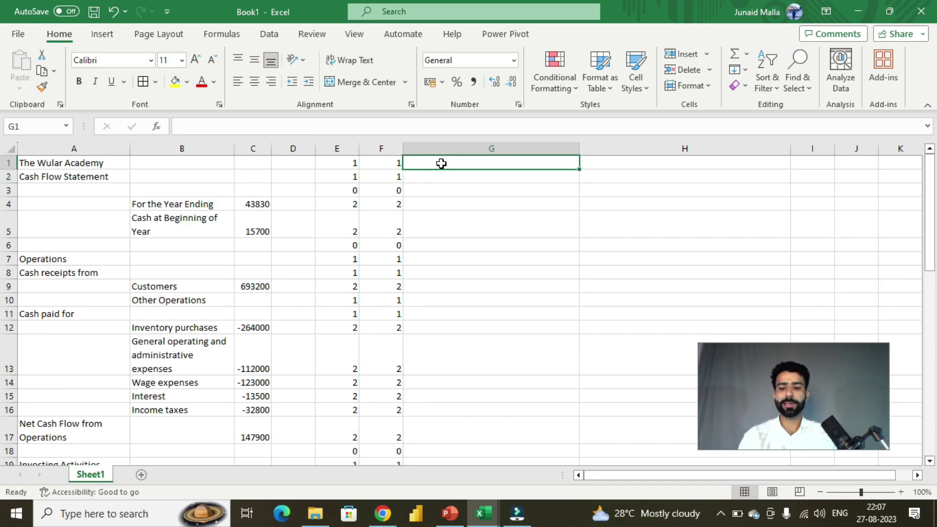
text(=filter()
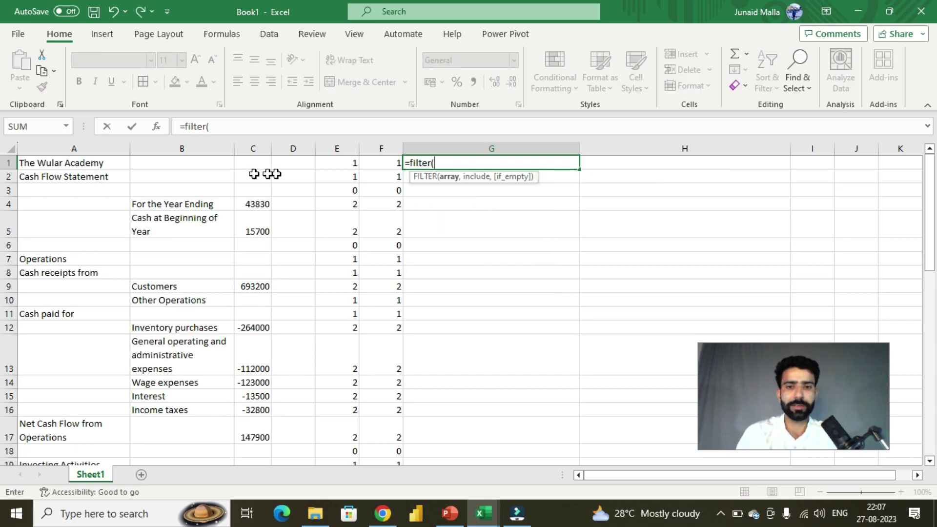
click(84, 163)
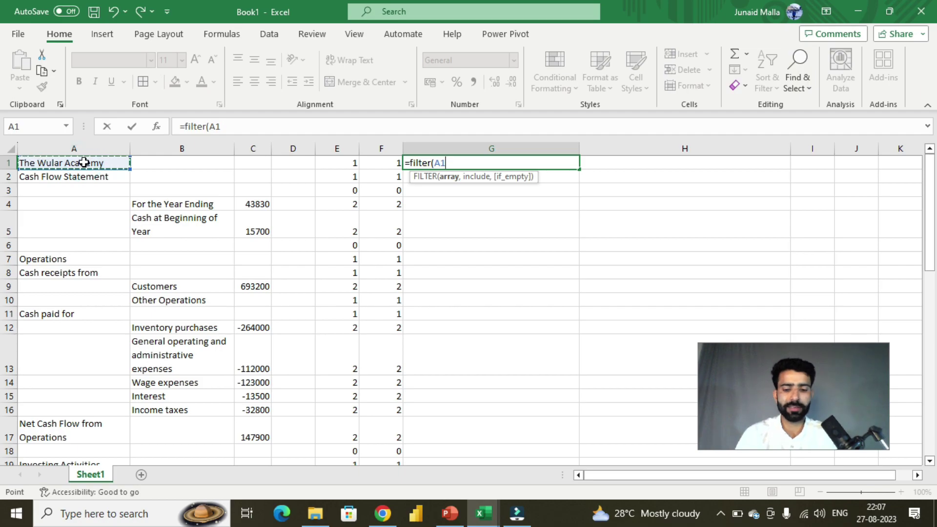
key(shift+Right)
key(shift+Right)
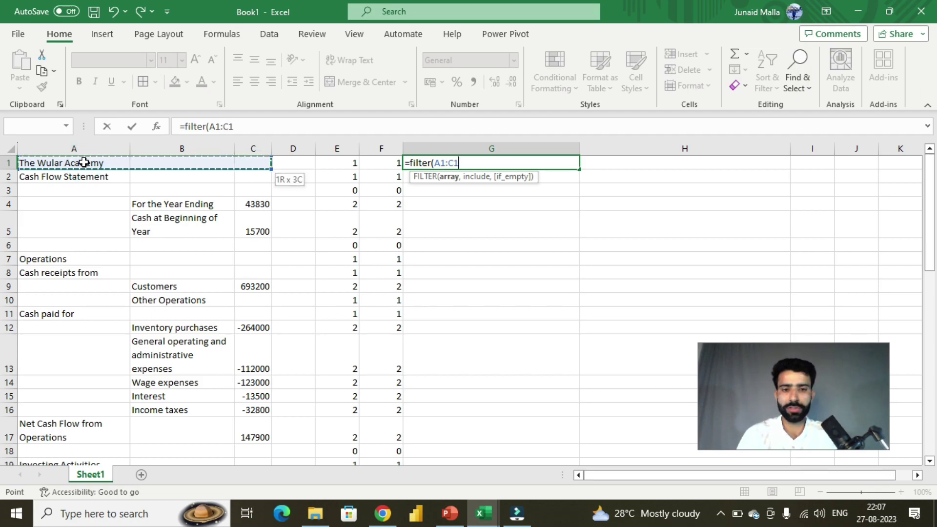
key(ctrl+shift+Down)
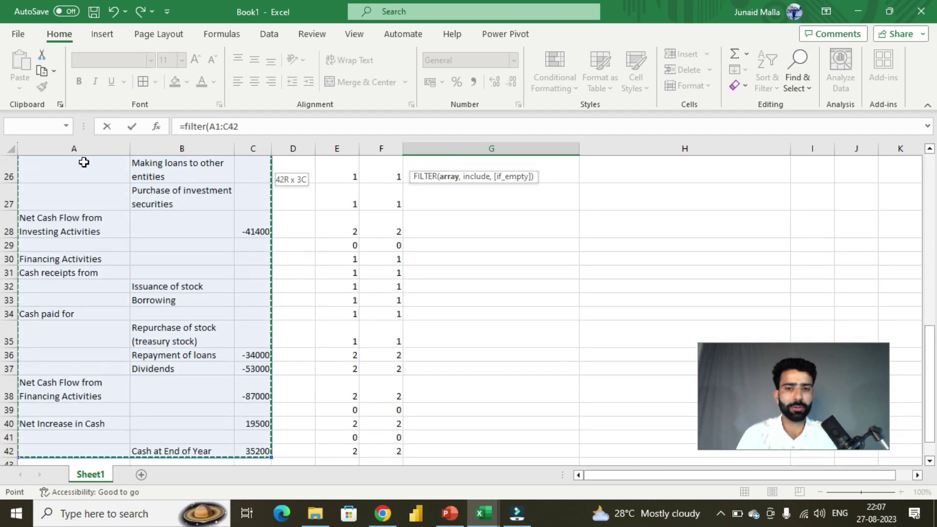
scroll(84, 163, up, 8)
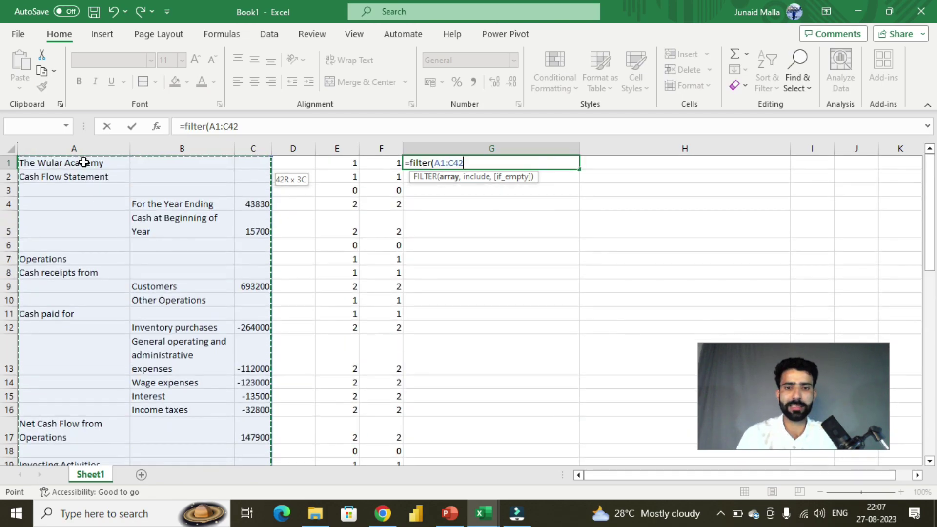
text(,)
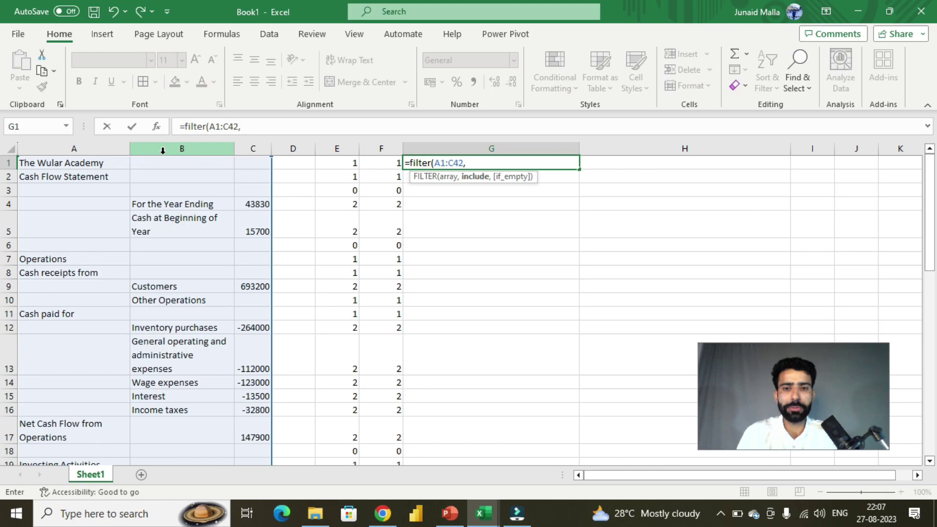
Add a BYROW function over A1:C42 as the include argument of the FILTER formula
text(by)
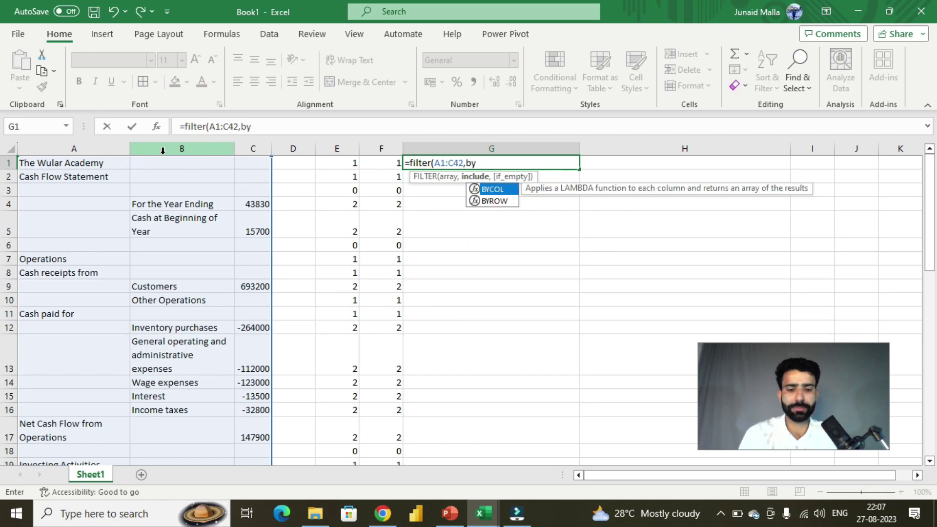
text(row()
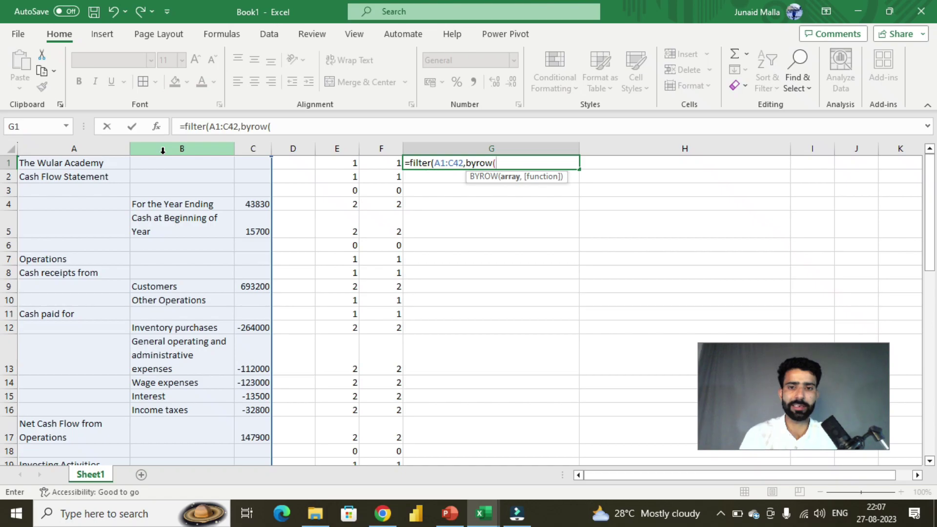
click(51, 161)
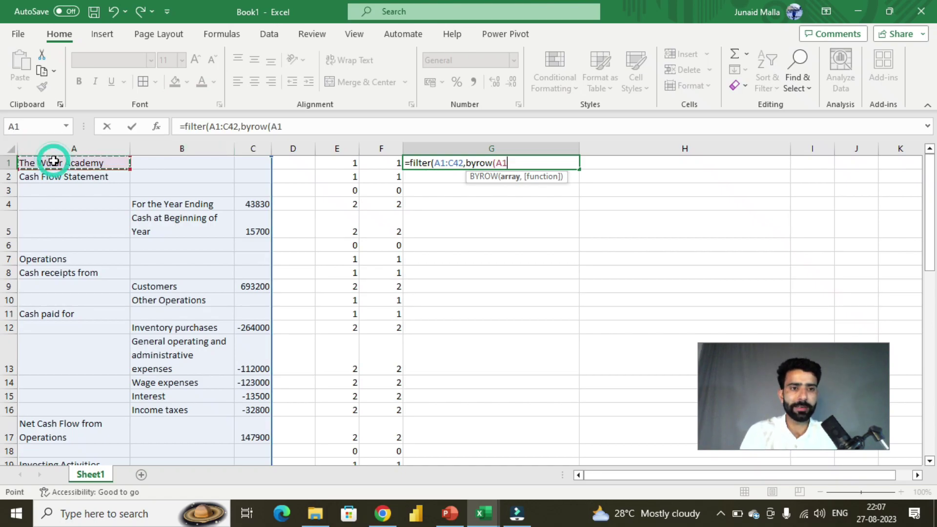
key(shift+Right)
key(shift+Right)
key(ctrl+shift+Down)
scroll(54, 161, up, 8)
Complete the G1 formula with LAMBDA(row,SUM(--(row<>""))) as the BYROW function so FILTER keeps only the non-blank rows
text(,Lambda)
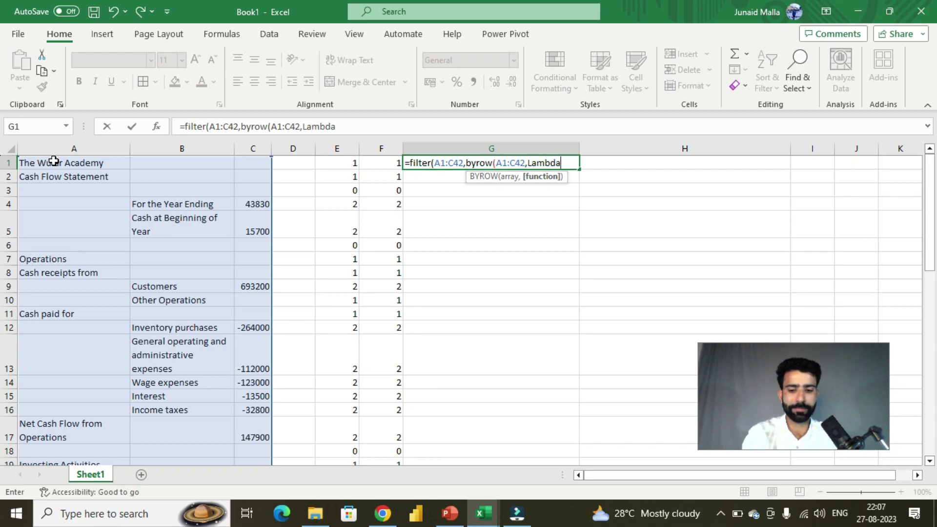
text((row)
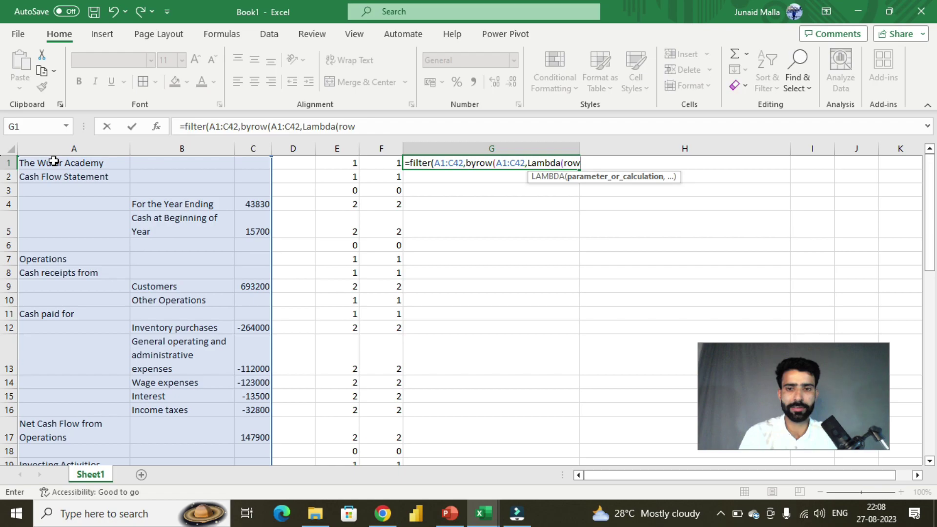
text(,sum(--(row)
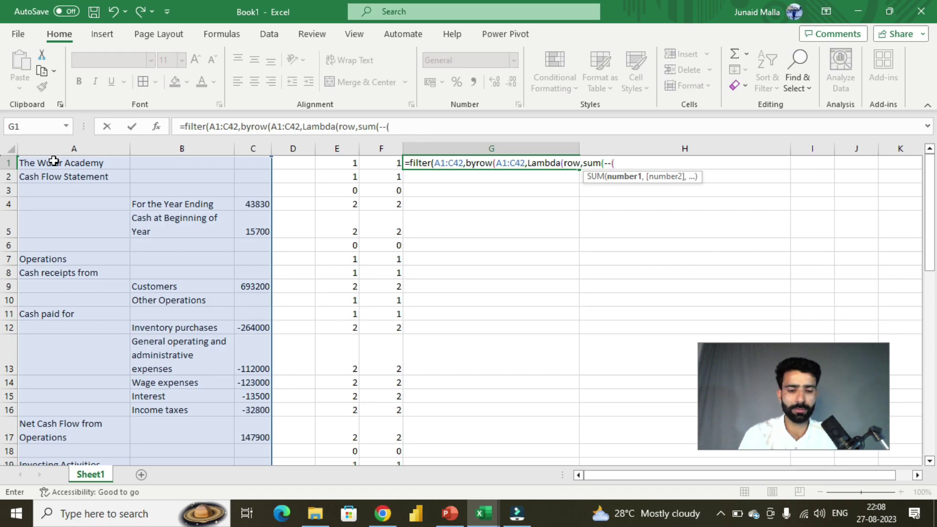
text(<>"")
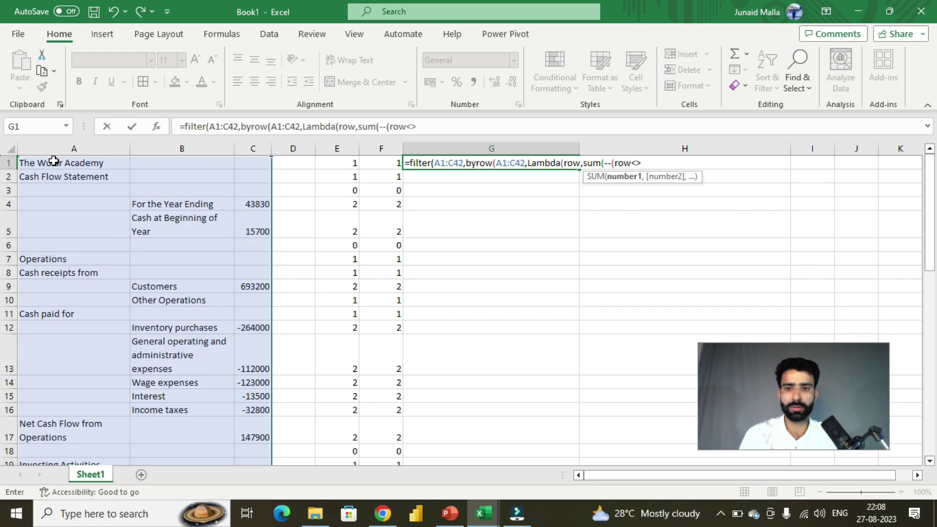
text()))
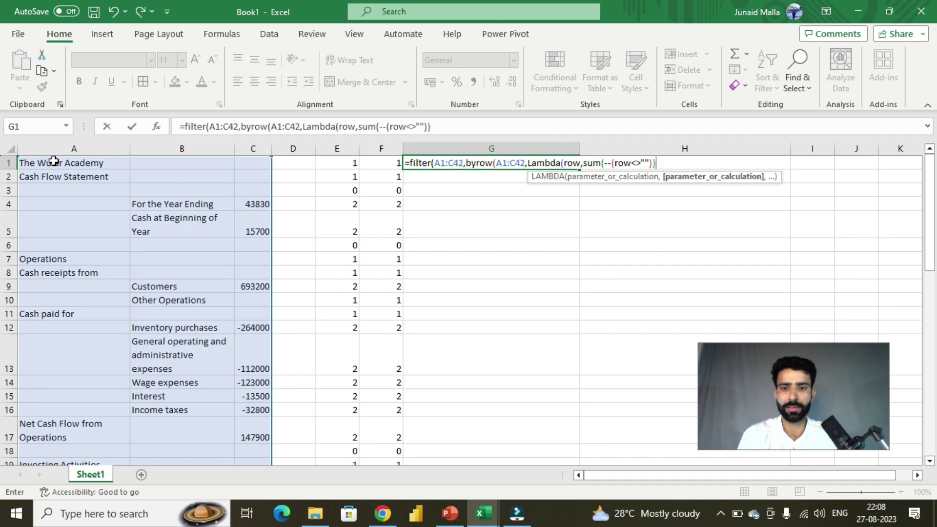
text())
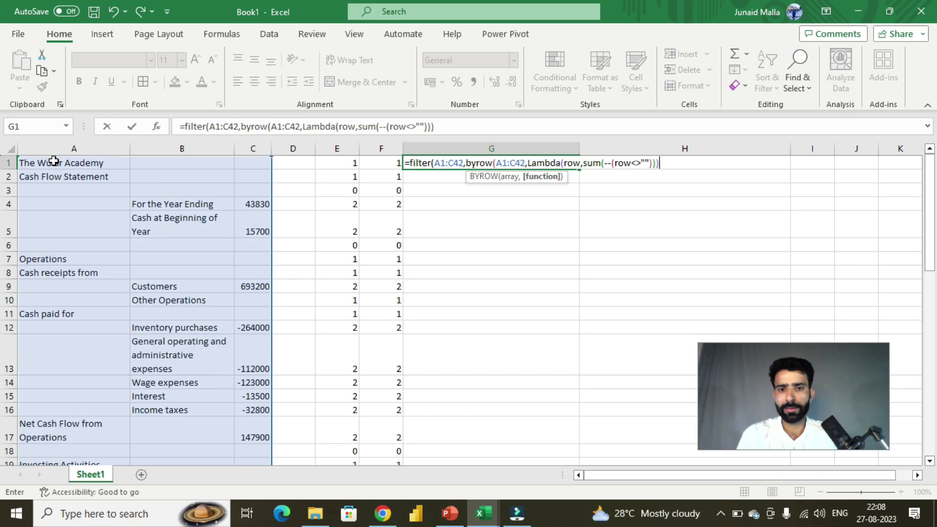
text())
text())
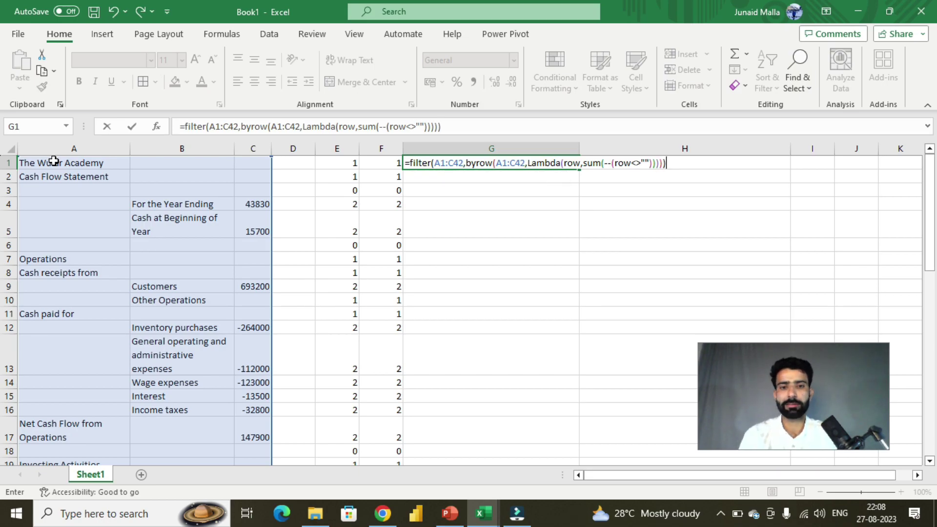
key(Return)
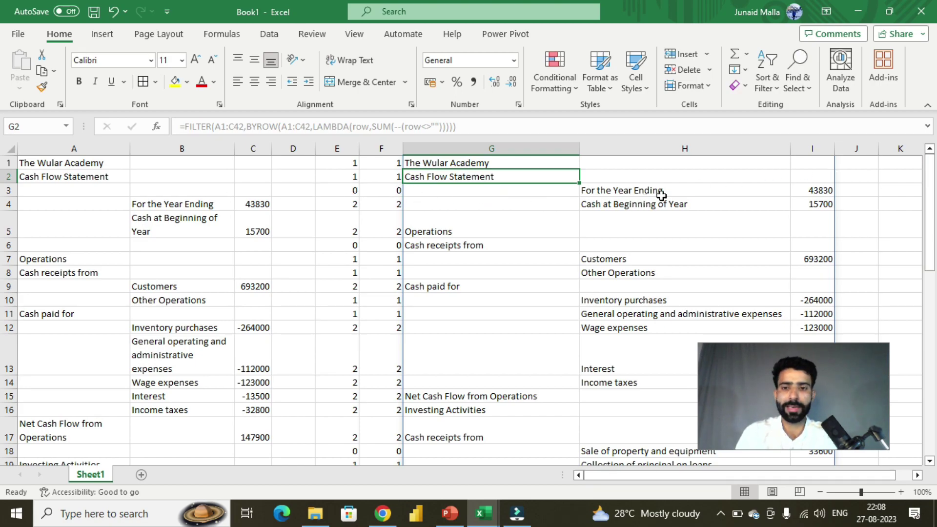
Compare the filtered statement in columns G to I with the original rows in columns A to C, down to Cash at End of Year
drag(521, 161, 813, 355)
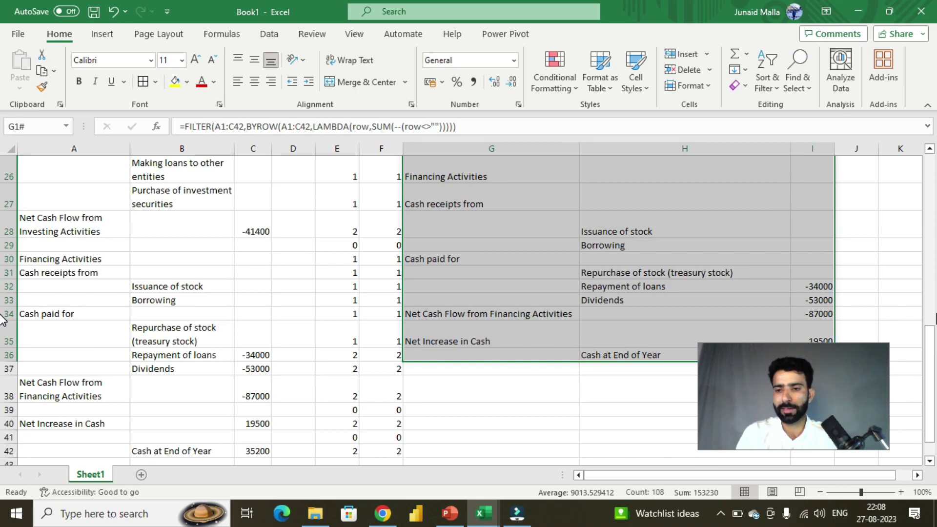
drag(934, 319, 933, 221)
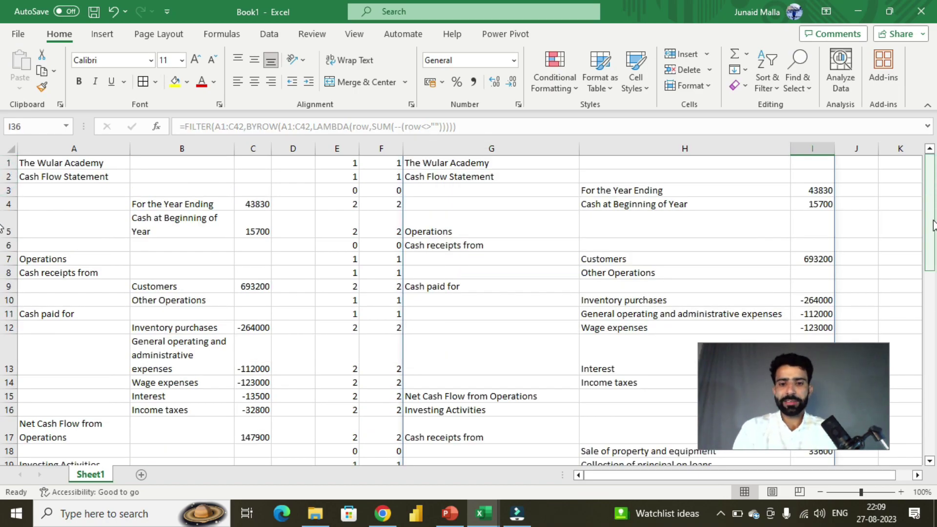
scroll(793, 323, down, 9)
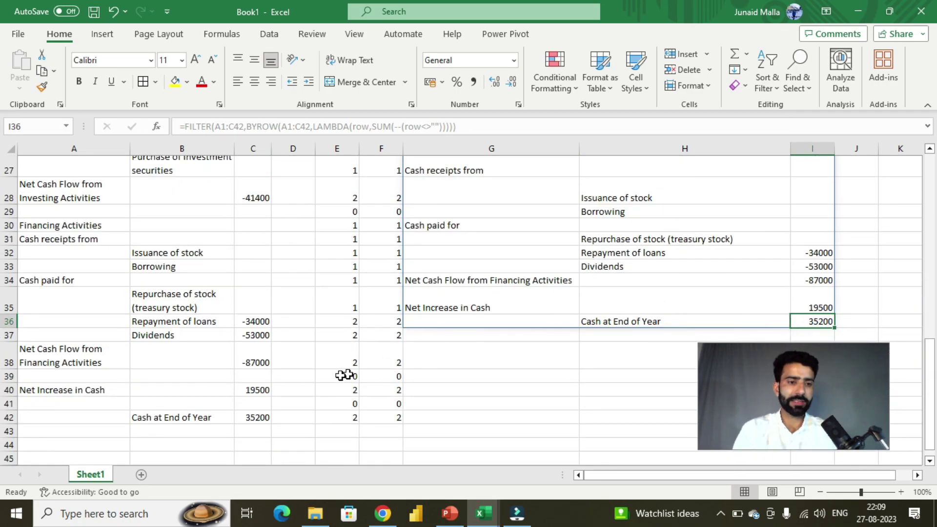
drag(254, 417, 10, 174)
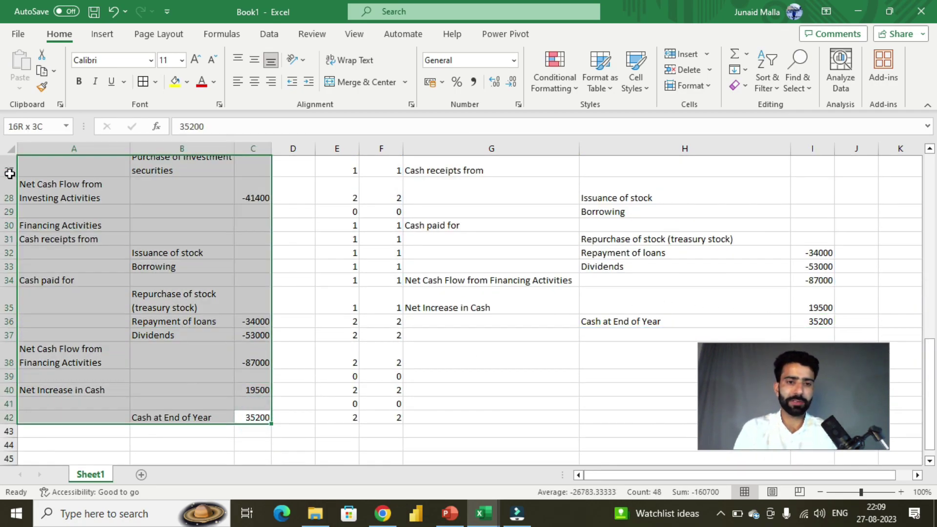
click(585, 295)
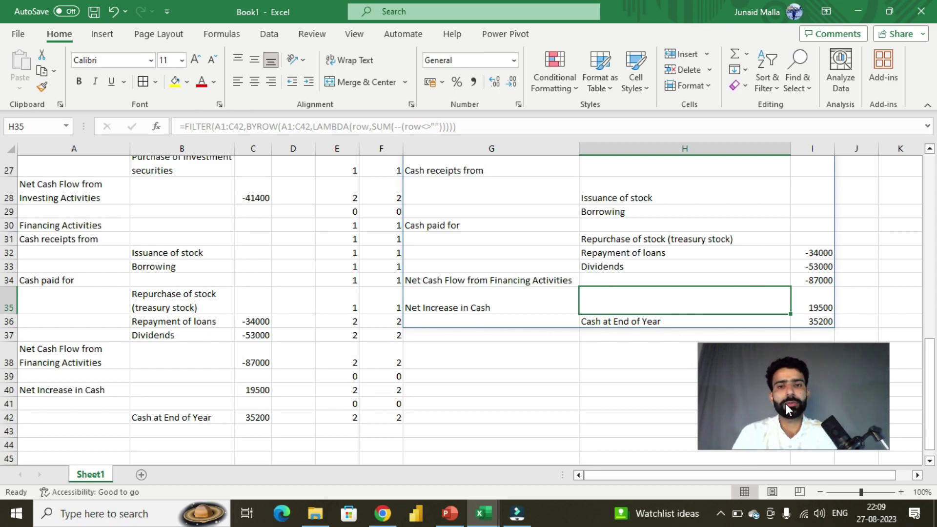